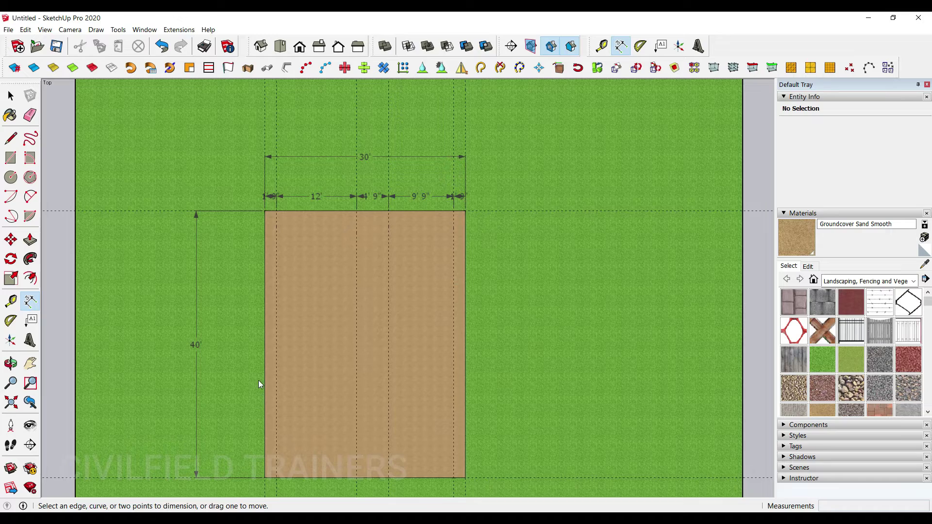
Zoom around the 30' × 40' plot to check its dimensions, then bring up 2.FOOTING DETAILS.pdf.
{"action": "scroll", "coordinate": [257, 303], "scroll_direction": "down", "scroll_amount": 1}
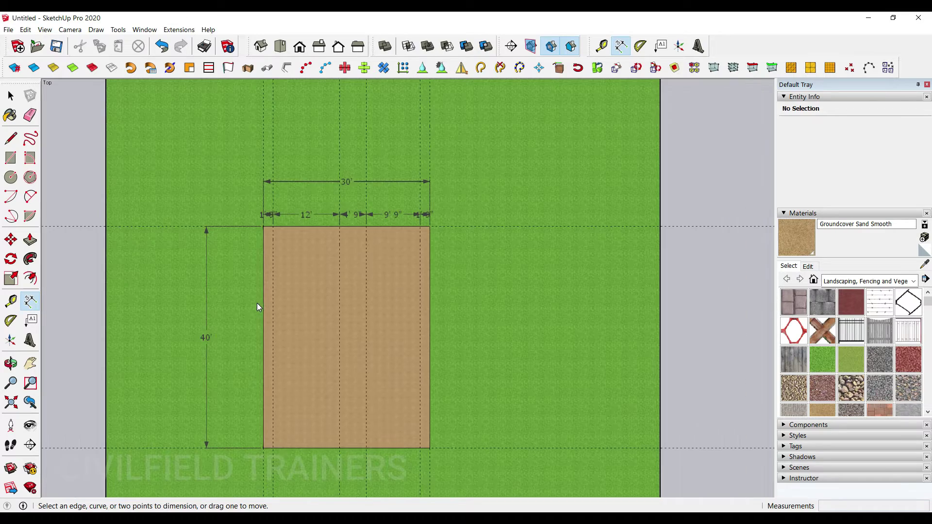
{"action": "scroll", "coordinate": [294, 455], "scroll_direction": "up", "scroll_amount": 2}
{"action": "scroll", "coordinate": [260, 459], "scroll_direction": "up", "scroll_amount": 1}
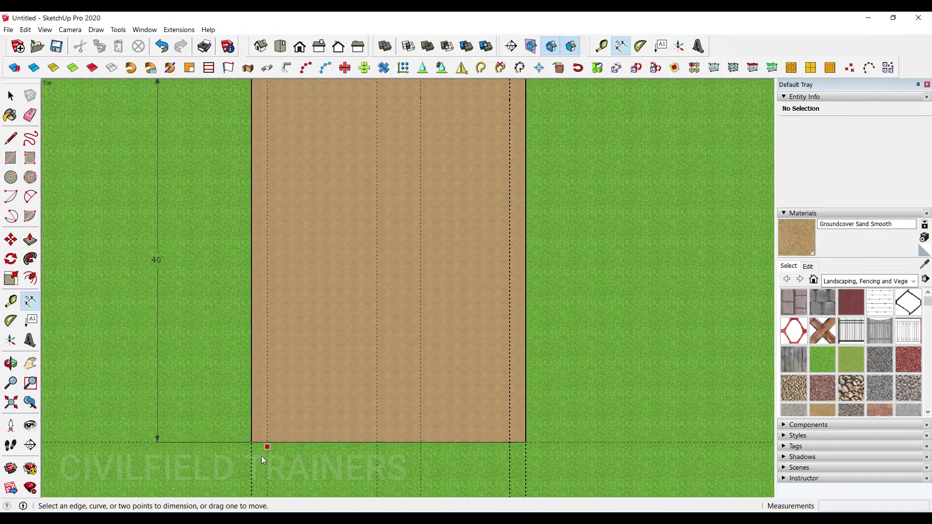
{"action": "scroll", "coordinate": [257, 437], "scroll_direction": "down", "scroll_amount": 2}
{"action": "scroll", "coordinate": [272, 180], "scroll_direction": "up", "scroll_amount": 3}
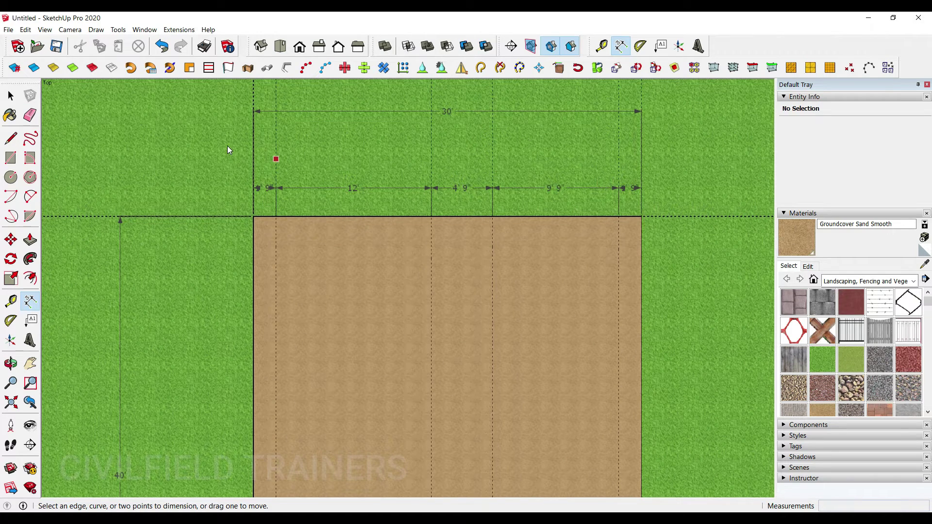
{"action": "scroll", "coordinate": [227, 146], "scroll_direction": "down", "scroll_amount": 1}
{"action": "scroll", "coordinate": [249, 138], "scroll_direction": "down", "scroll_amount": 1}
{"action": "scroll", "coordinate": [289, 195], "scroll_direction": "down", "scroll_amount": 1}
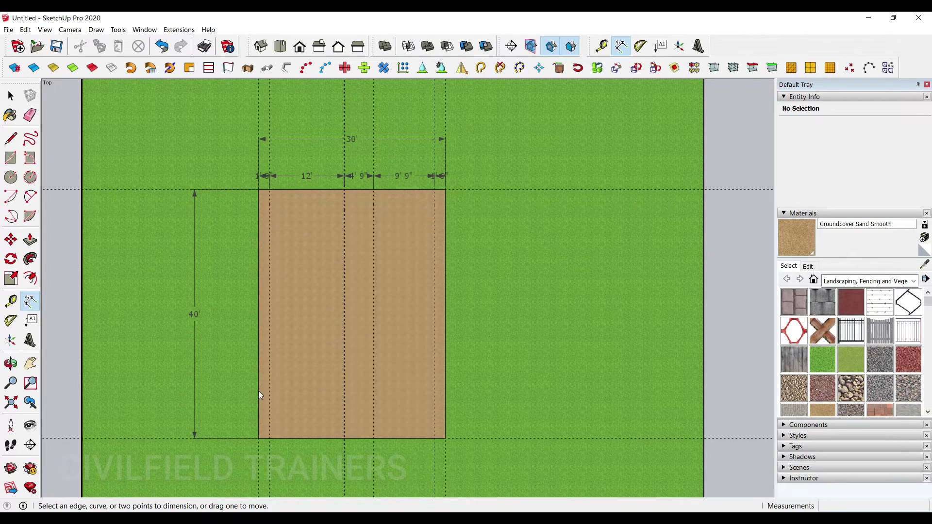
{"action": "scroll", "coordinate": [250, 420], "scroll_direction": "up", "scroll_amount": 1}
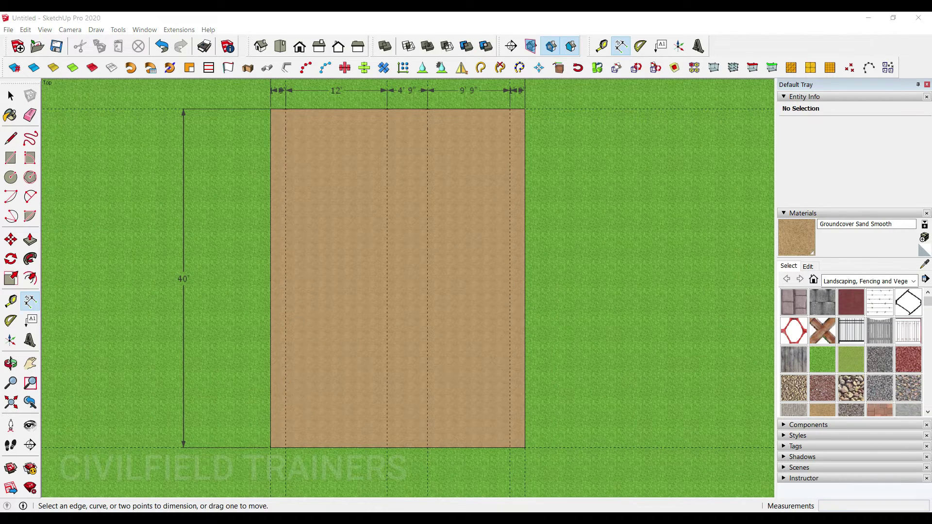
{"action": "left_click", "coordinate": [363, 468]}
Compare the footing plan with the 3.COLUMN MARKING DETAILS sheet, then minimize Acrobat.
{"action": "scroll", "coordinate": [67, 339], "scroll_direction": "up", "scroll_amount": 1}
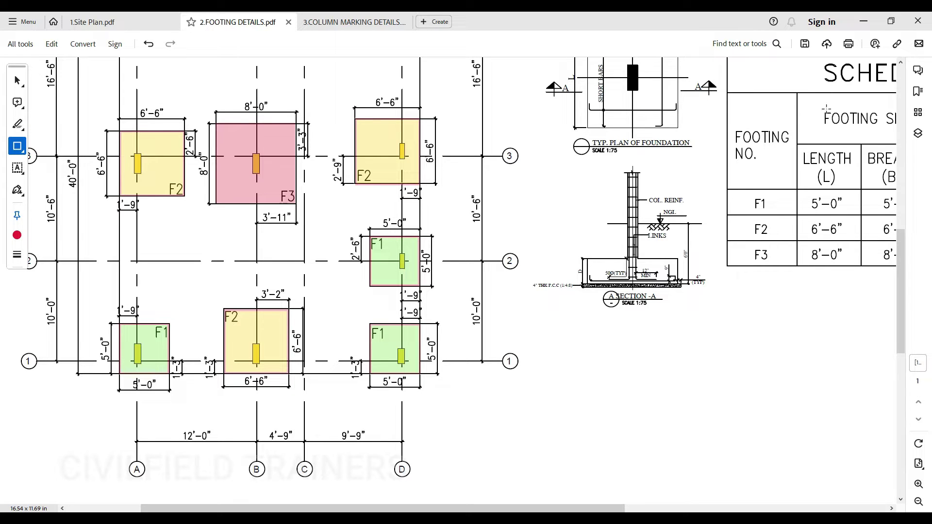
{"action": "scroll", "coordinate": [89, 386], "scroll_direction": "up", "scroll_amount": 2}
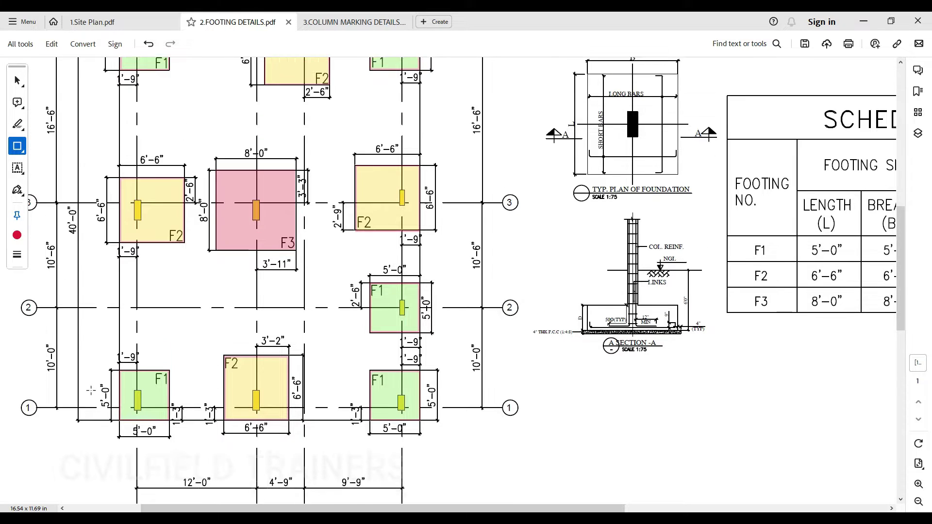
{"action": "scroll", "coordinate": [90, 390], "scroll_direction": "up", "scroll_amount": 1}
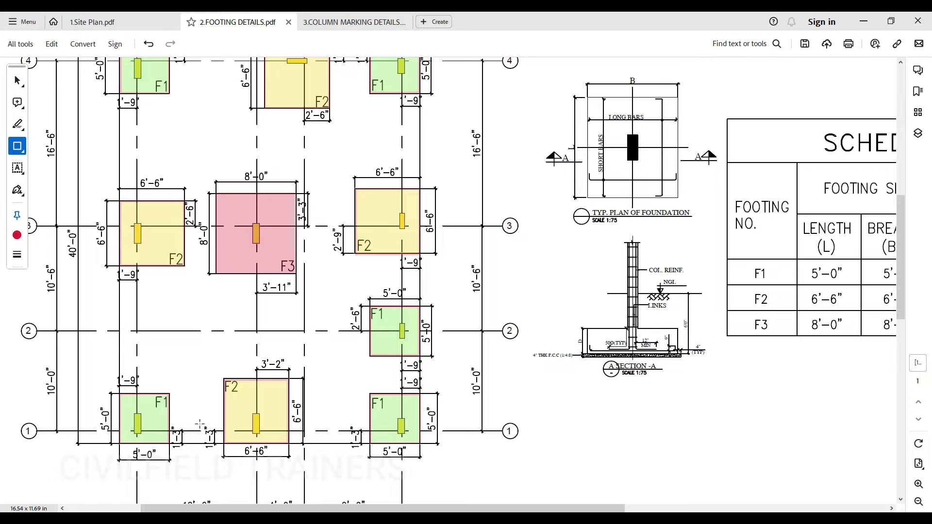
{"action": "left_click", "coordinate": [345, 22]}
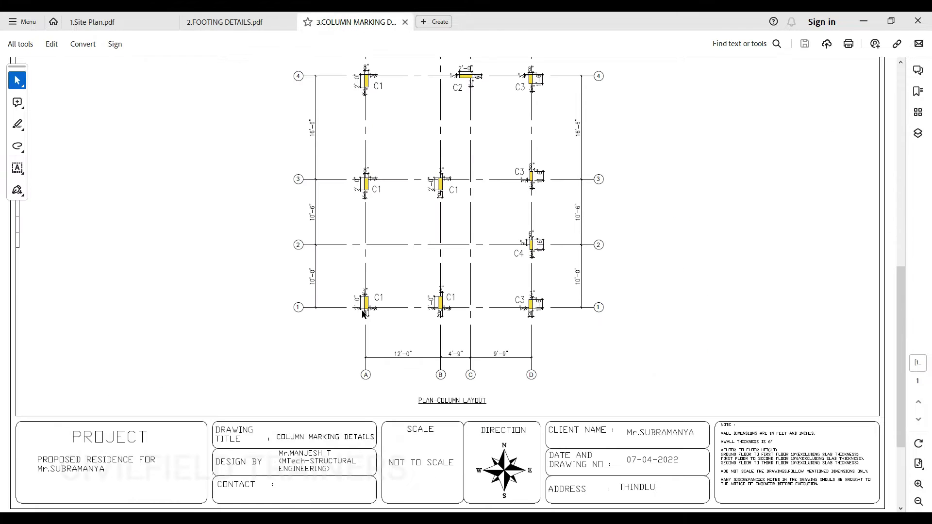
{"action": "left_click", "coordinate": [243, 22]}
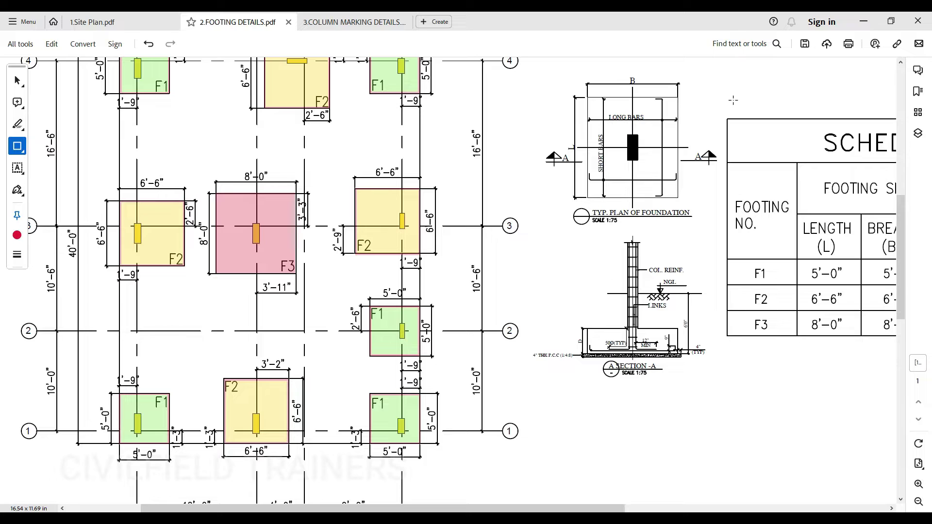
{"action": "left_click", "coordinate": [864, 21]}
{"action": "scroll", "coordinate": [275, 443], "scroll_direction": "up", "scroll_amount": 1}
Place a Tape Measure guide 1'3" above the sand's bottom edge.
{"action": "left_click", "coordinate": [10, 301]}
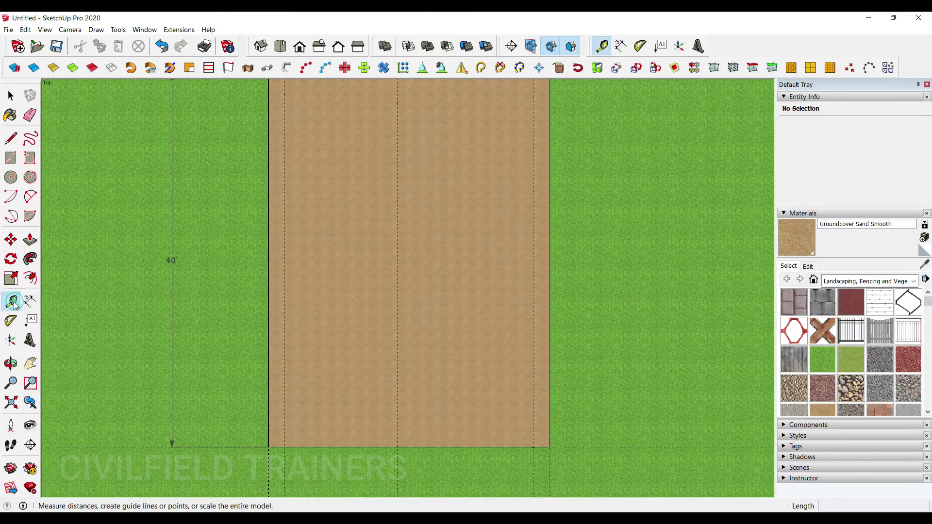
{"action": "left_click", "coordinate": [308, 446]}
{"action": "scroll", "coordinate": [311, 443], "scroll_direction": "up", "scroll_amount": 1}
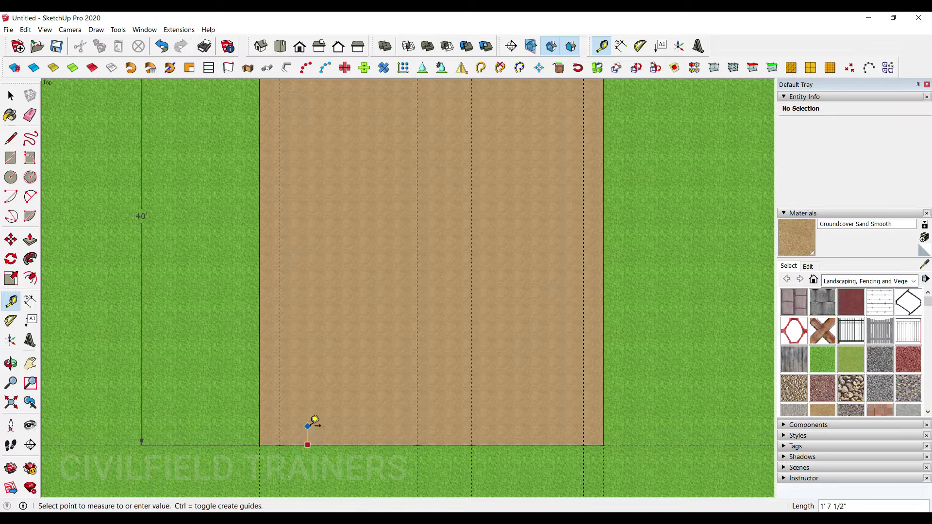
{"action": "key", "text": "Return"}
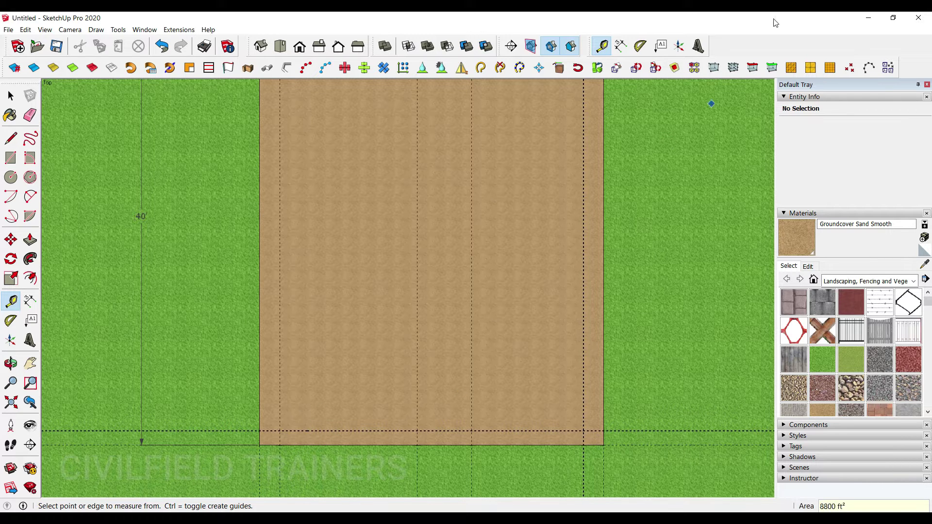
Restore down SketchUp and bring the footing details PDF to the front.
{"action": "left_click", "coordinate": [894, 18]}
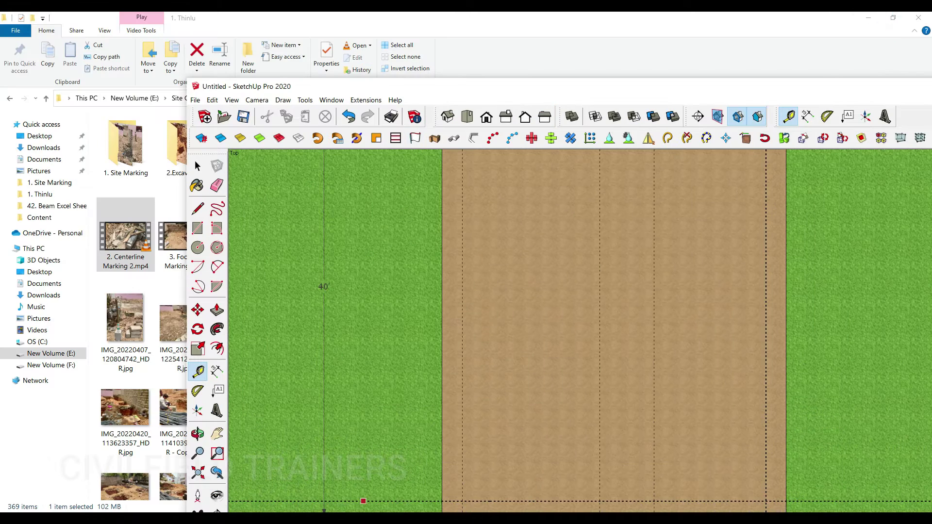
{"action": "mouse_move", "coordinate": [363, 510]}
{"action": "left_click", "coordinate": [328, 487]}
Measure from the plot's bottom-left corner and the guide intersections to check guide spacing.
{"action": "key", "text": "alt+Tab"}
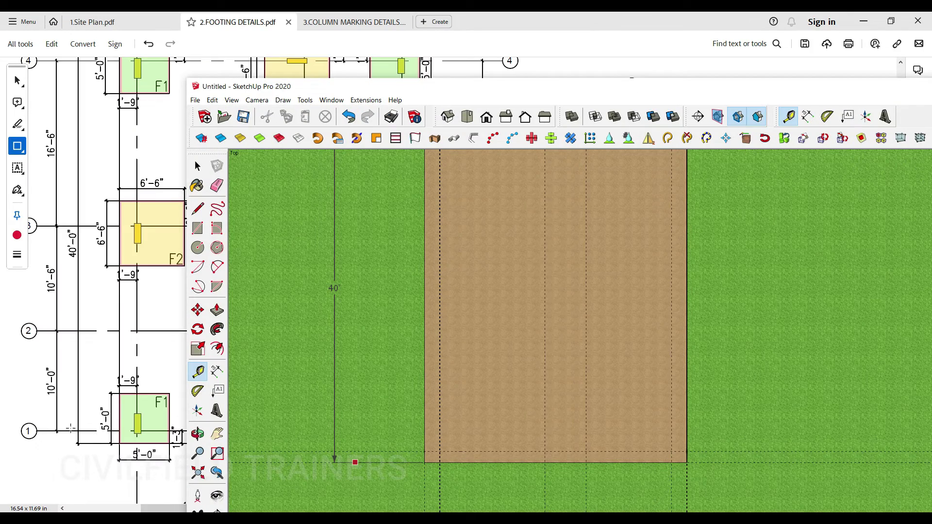
{"action": "scroll", "coordinate": [51, 421], "scroll_direction": "up", "scroll_amount": 2}
{"action": "scroll", "coordinate": [443, 459], "scroll_direction": "up", "scroll_amount": 4}
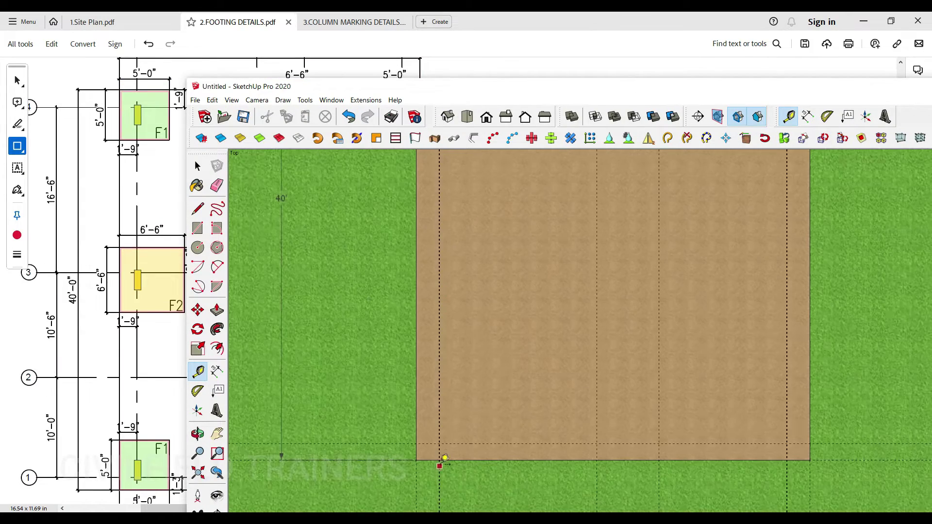
{"action": "left_click", "coordinate": [457, 439]}
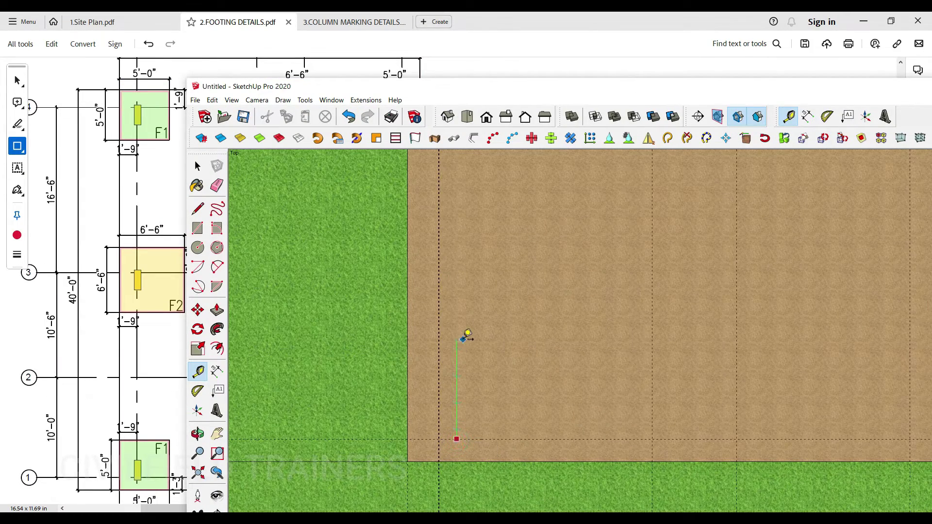
{"action": "left_click", "coordinate": [467, 335]}
{"action": "scroll", "coordinate": [481, 433], "scroll_direction": "down", "scroll_amount": 3}
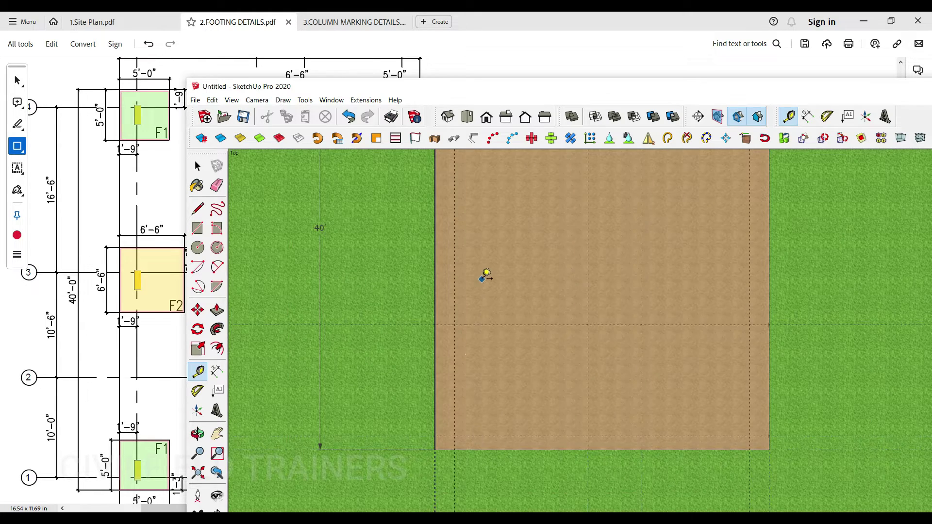
{"action": "scroll", "coordinate": [486, 276], "scroll_direction": "up", "scroll_amount": 2}
{"action": "left_click", "coordinate": [467, 341]}
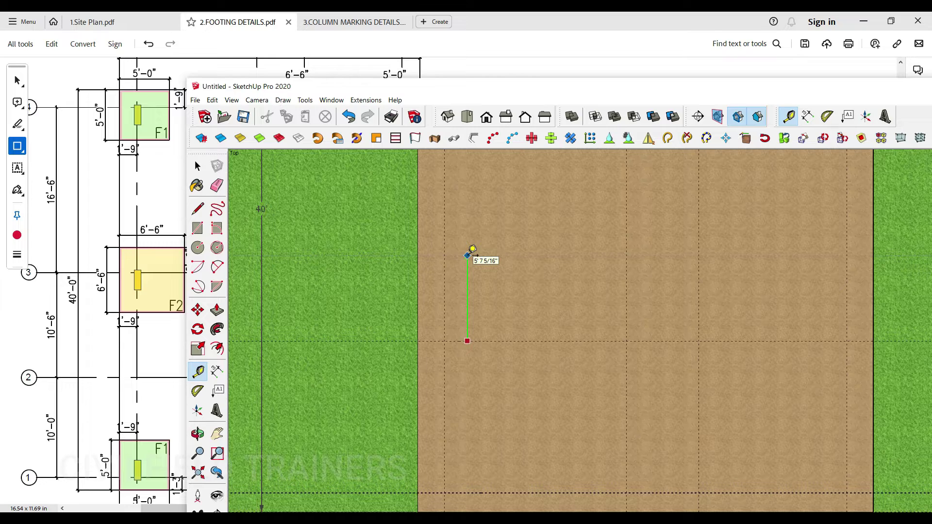
{"action": "scroll", "coordinate": [537, 398], "scroll_direction": "down", "scroll_amount": 5}
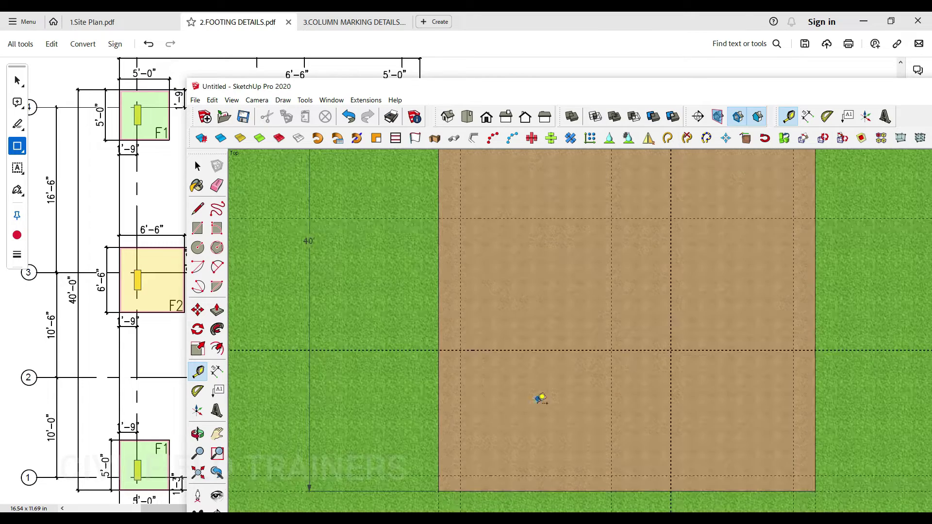
{"action": "scroll", "coordinate": [484, 299], "scroll_direction": "up", "scroll_amount": 4}
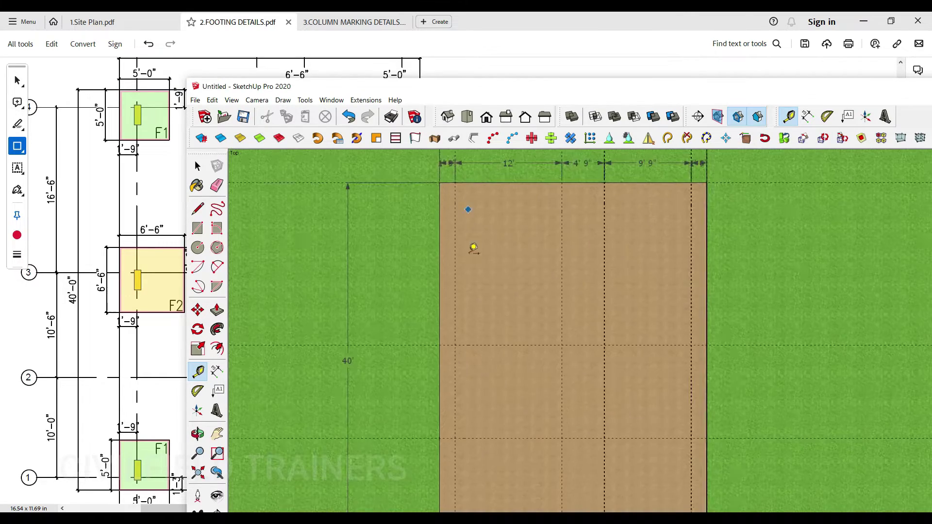
{"action": "left_click", "coordinate": [484, 369]}
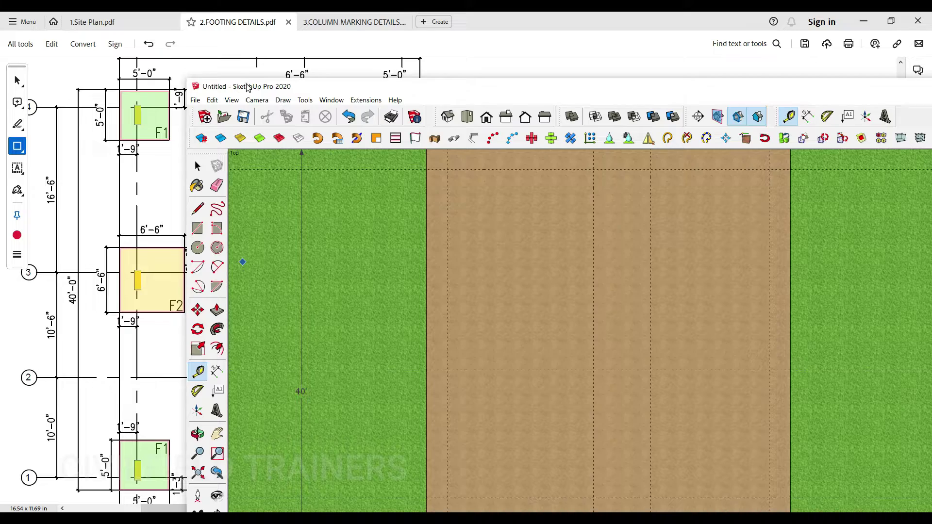
Move the SketchUp window over the PDF and maximize it.
{"action": "left_click_drag", "start_coordinate": [247, 88], "coordinate": [320, 88]}
{"action": "scroll", "coordinate": [468, 323], "scroll_direction": "down", "scroll_amount": 3}
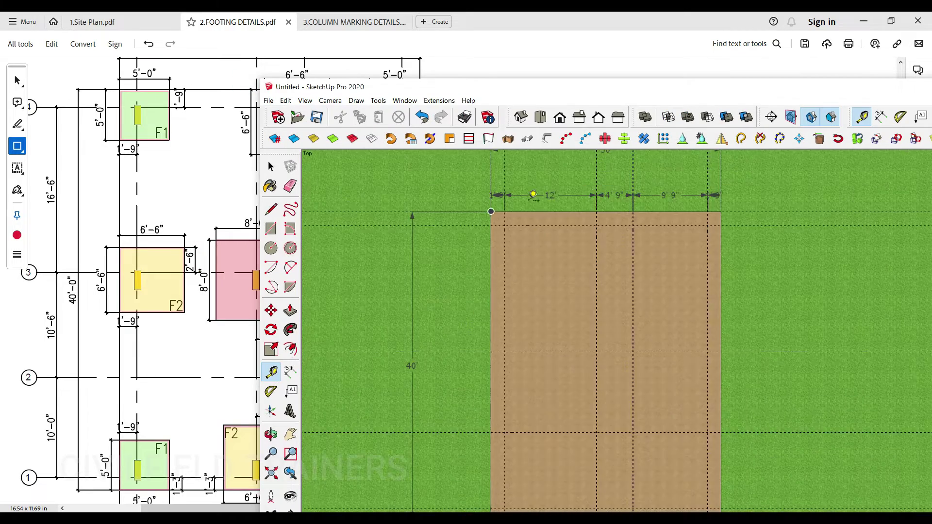
{"action": "scroll", "coordinate": [533, 196], "scroll_direction": "up", "scroll_amount": 3}
{"action": "scroll", "coordinate": [529, 229], "scroll_direction": "up", "scroll_amount": 1}
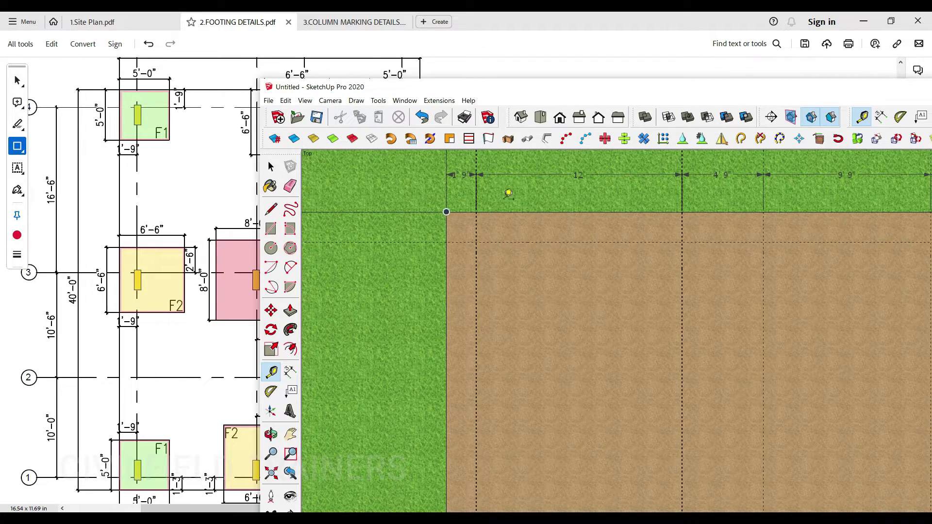
{"action": "double_click", "coordinate": [581, 90]}
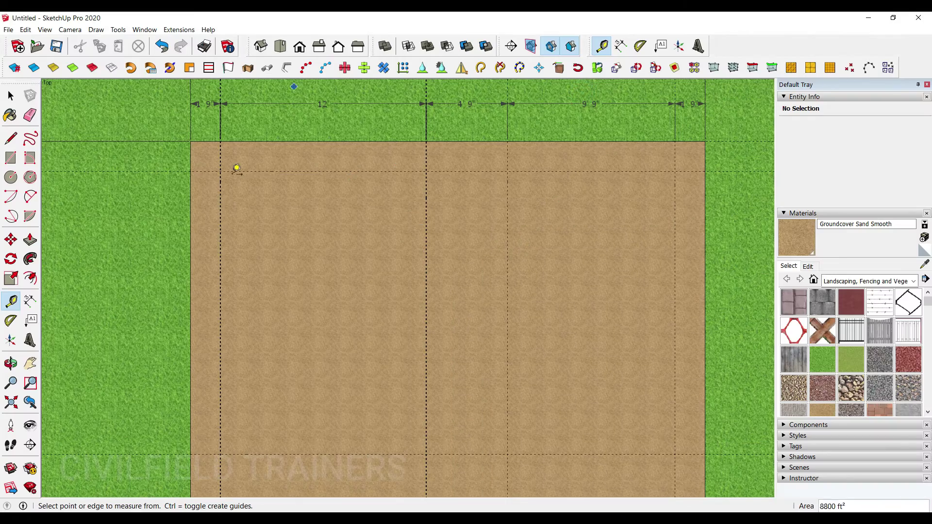
Start a dimension at the guide intersection, cancel it, and reposition the 1' 9" dimension.
{"action": "left_click", "coordinate": [30, 300]}
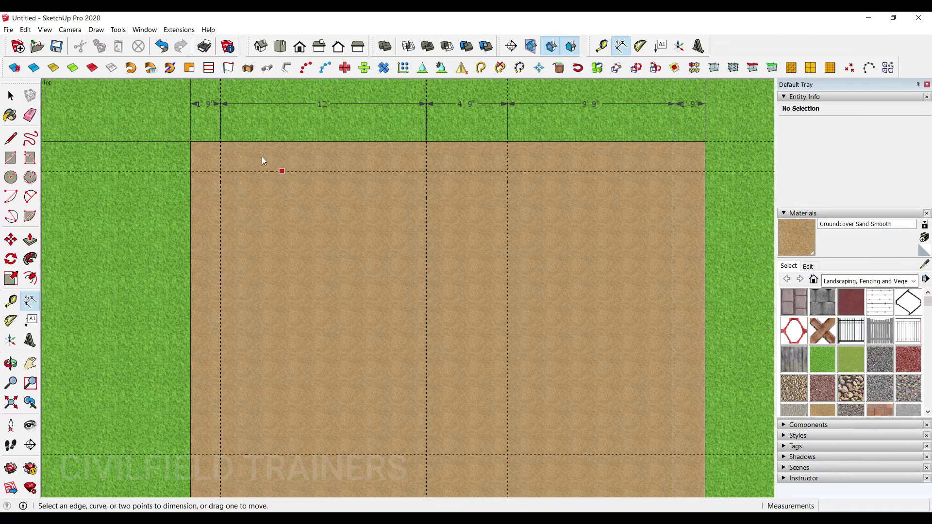
{"action": "left_click", "coordinate": [275, 171]}
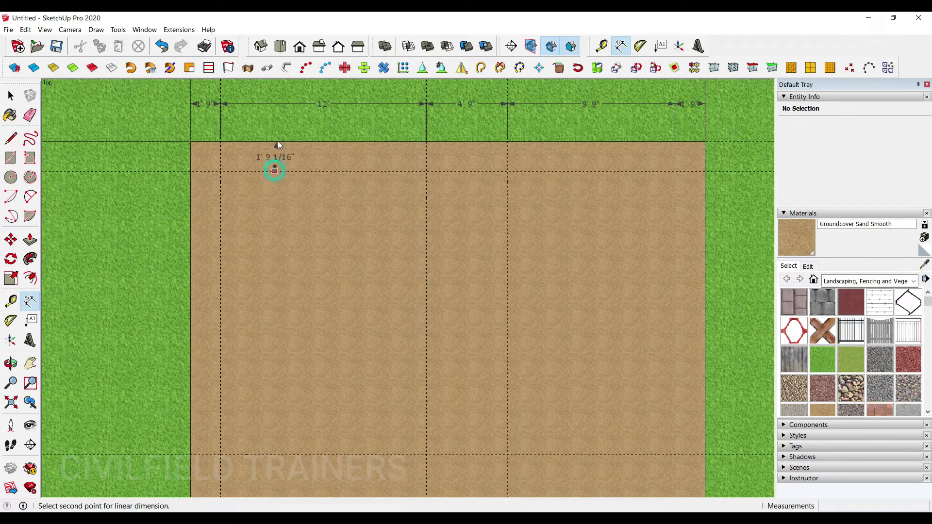
{"action": "key", "text": "Escape"}
{"action": "left_click", "coordinate": [209, 104]}
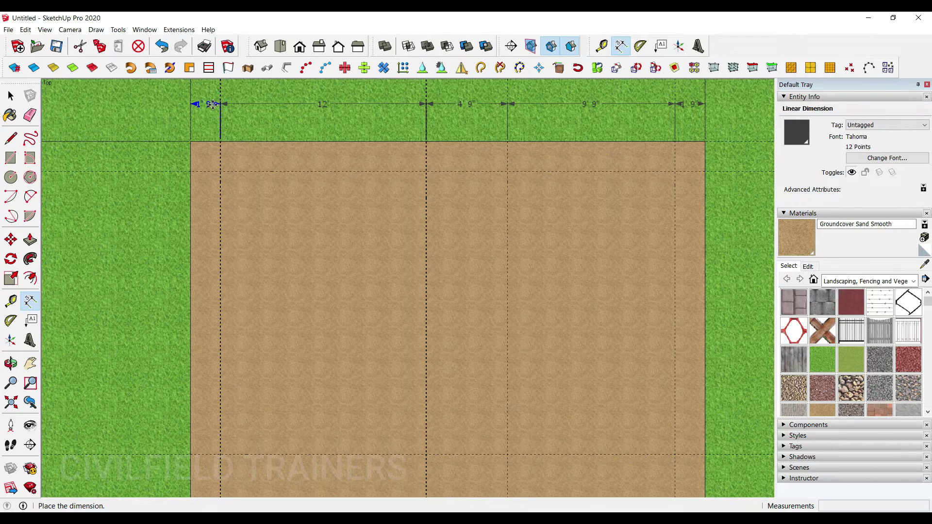
{"action": "left_click", "coordinate": [212, 104]}
{"action": "left_click", "coordinate": [212, 105]}
{"action": "left_click", "coordinate": [212, 103]}
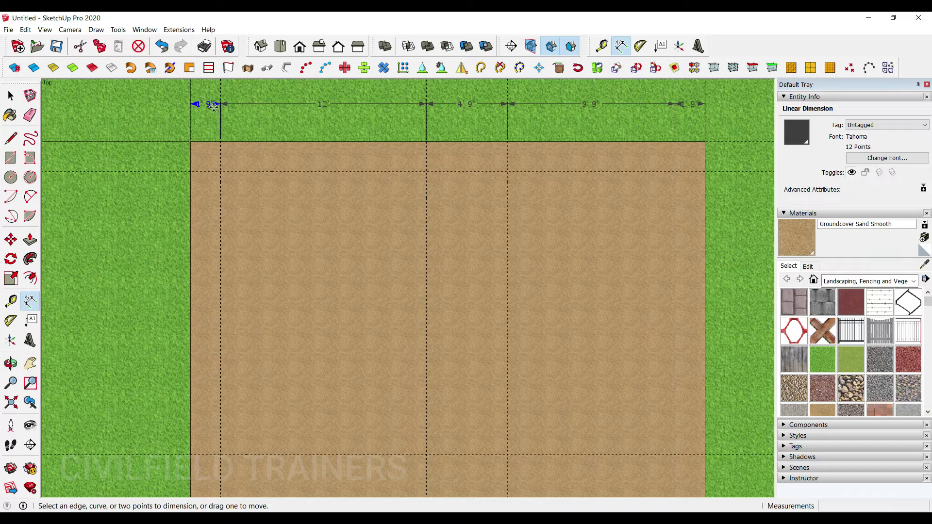
Delete both 1' 9" end dimensions, keeping the 12' dimension.
{"action": "key", "text": "space"}
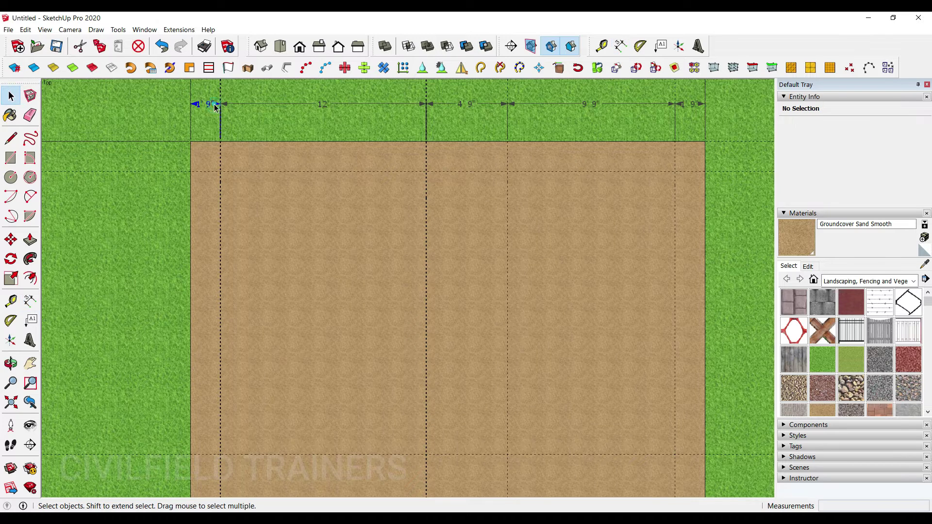
{"action": "left_click", "coordinate": [216, 106]}
{"action": "key", "text": "Delete"}
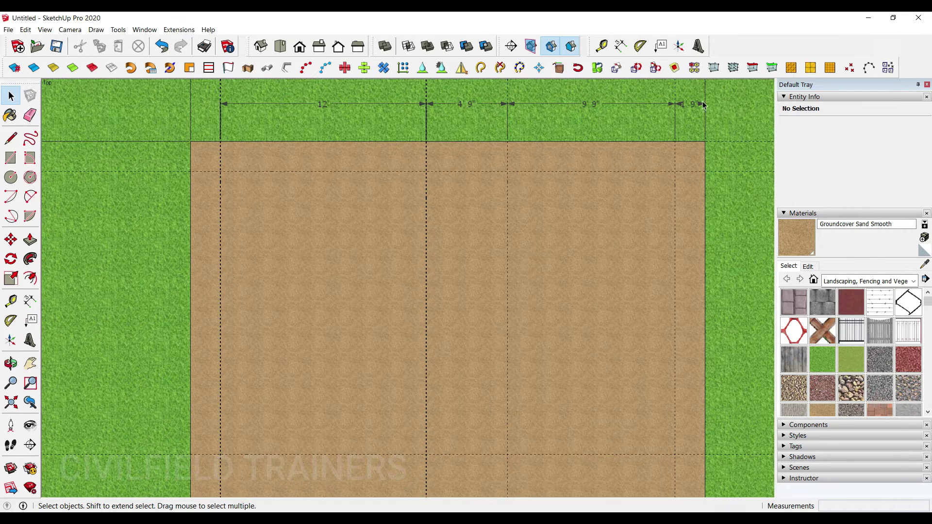
{"action": "left_click", "coordinate": [699, 108]}
{"action": "key", "text": "Delete"}
{"action": "left_click", "coordinate": [341, 104]}
{"action": "key", "text": "Delete"}
{"action": "key", "text": "ctrl+z"}
{"action": "scroll", "coordinate": [260, 142], "scroll_direction": "down", "scroll_amount": 5}
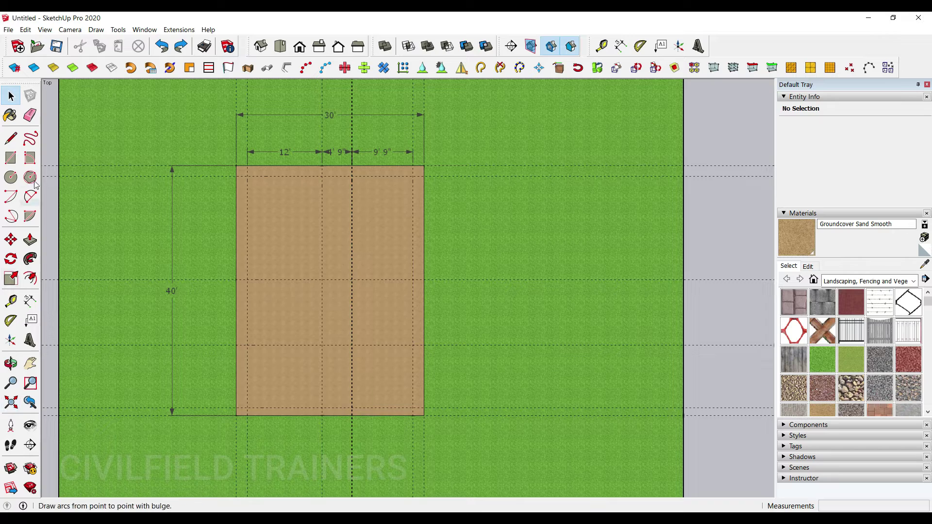
Dimension the plot's left edge with 10' and 10' 6" spans from the lower-left corner.
{"action": "left_click", "coordinate": [30, 301]}
{"action": "scroll", "coordinate": [233, 384], "scroll_direction": "up", "scroll_amount": 3}
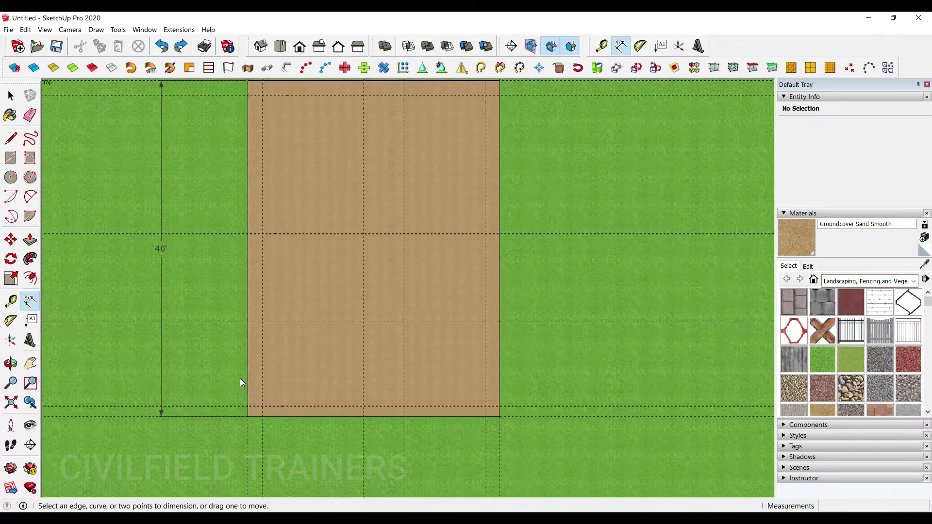
{"action": "left_click", "coordinate": [247, 418]}
{"action": "left_click", "coordinate": [247, 291]}
{"action": "left_click", "coordinate": [198, 291]}
{"action": "left_click", "coordinate": [247, 292]}
{"action": "left_click", "coordinate": [247, 159]}
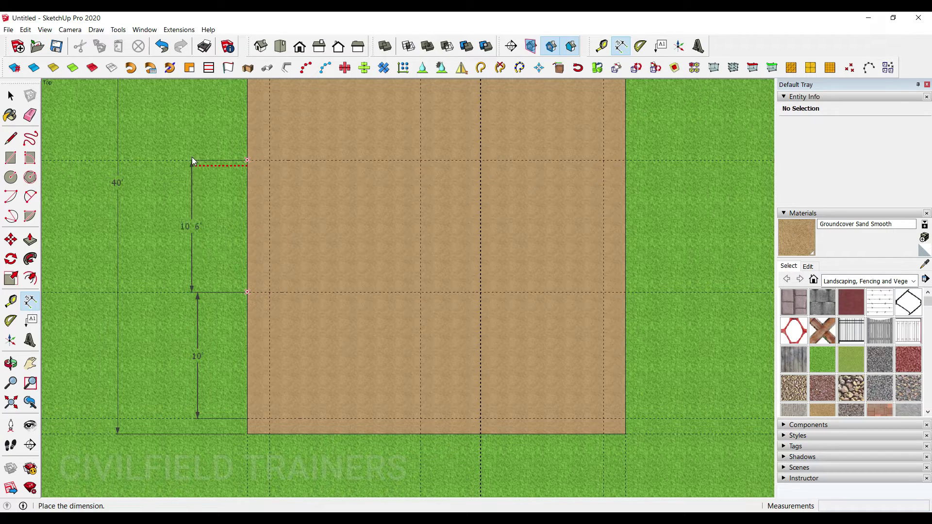
{"action": "left_click", "coordinate": [195, 161]}
Add a 16' 6" dimension up to the top edge, then open the 1. Site Marking folder.
{"action": "scroll", "coordinate": [217, 396], "scroll_direction": "down", "scroll_amount": 4}
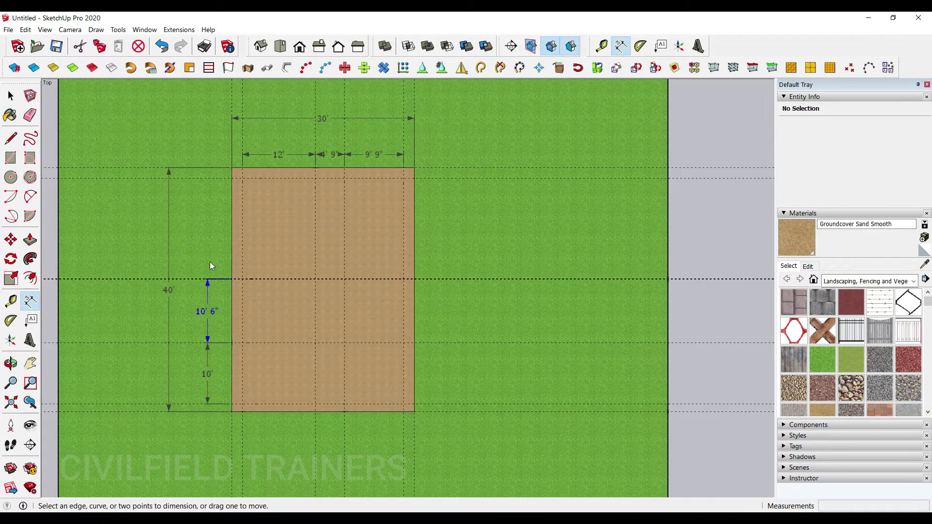
{"action": "scroll", "coordinate": [210, 261], "scroll_direction": "up", "scroll_amount": 2}
{"action": "scroll", "coordinate": [222, 187], "scroll_direction": "up", "scroll_amount": 1}
{"action": "left_click", "coordinate": [238, 337]}
{"action": "left_click", "coordinate": [237, 171]}
{"action": "left_click", "coordinate": [198, 172]}
{"action": "scroll", "coordinate": [203, 174], "scroll_direction": "down", "scroll_amount": 3}
{"action": "scroll", "coordinate": [226, 232], "scroll_direction": "up", "scroll_amount": 2}
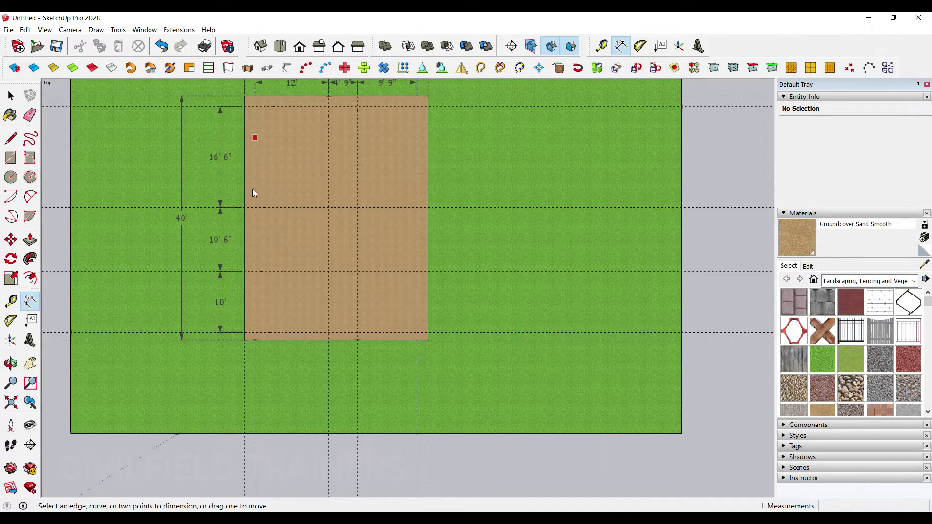
{"action": "scroll", "coordinate": [253, 188], "scroll_direction": "up", "scroll_amount": 1}
{"action": "key", "text": "alt+Tab"}
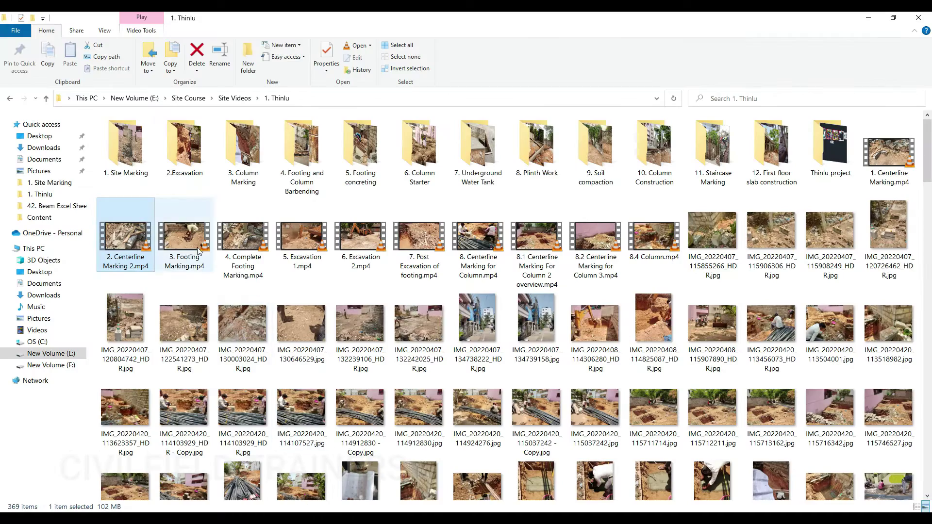
{"action": "double_click", "coordinate": [140, 154]}
Look through the site-marking photos, zooming one, then close Photos and switch back to SketchUp.
{"action": "left_click", "coordinate": [192, 151]}
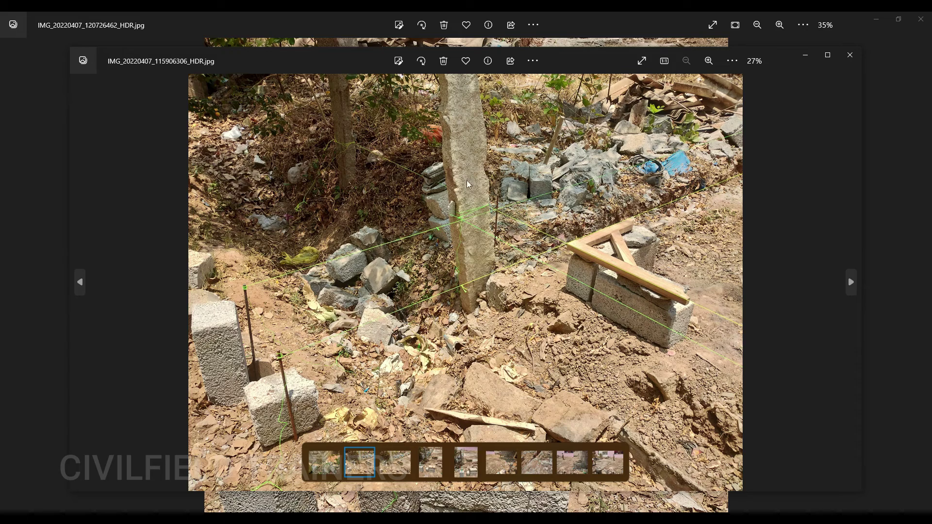
{"action": "left_click", "coordinate": [851, 55]}
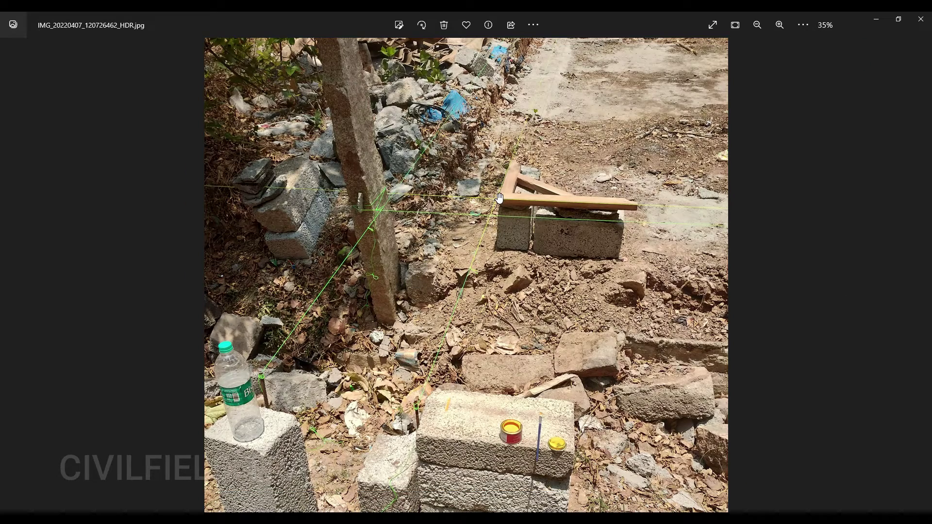
{"action": "scroll", "coordinate": [499, 198], "scroll_direction": "down", "scroll_amount": 3}
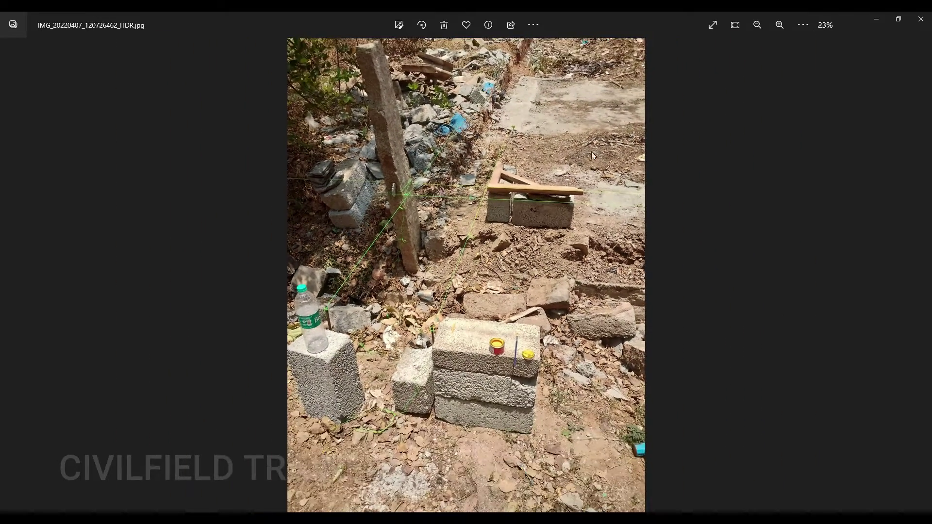
{"action": "scroll", "coordinate": [509, 154], "scroll_direction": "up", "scroll_amount": 1}
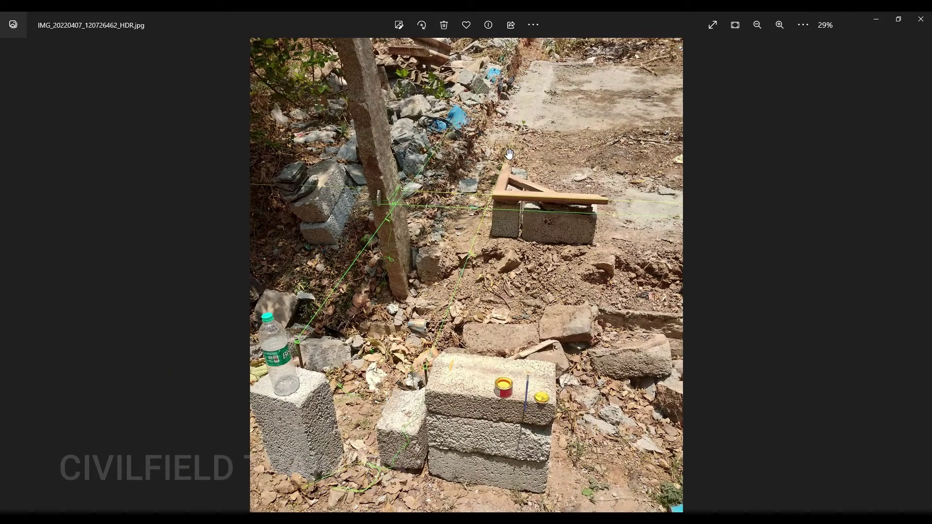
{"action": "left_click", "coordinate": [921, 19]}
{"action": "key", "text": "alt+Tab"}
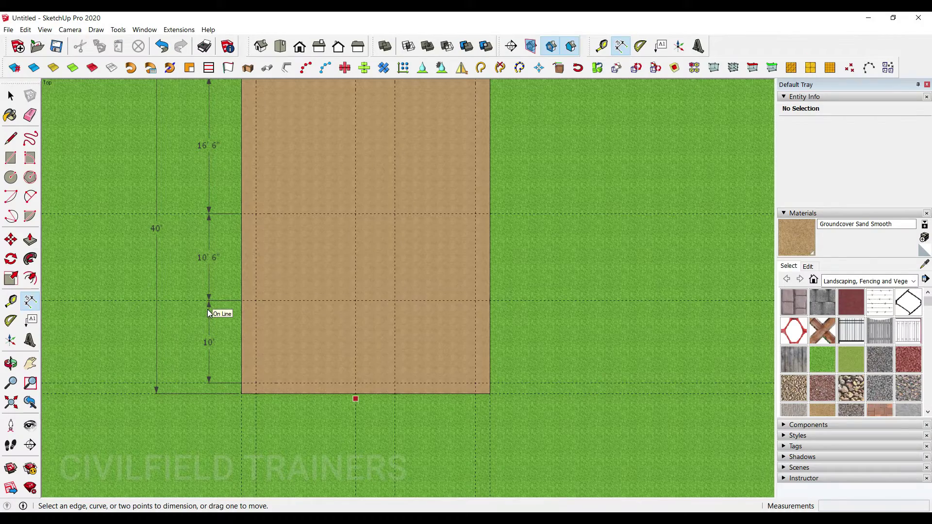
{"action": "scroll", "coordinate": [182, 340], "scroll_direction": "up", "scroll_amount": 2}
{"action": "scroll", "coordinate": [164, 445], "scroll_direction": "down", "scroll_amount": 4}
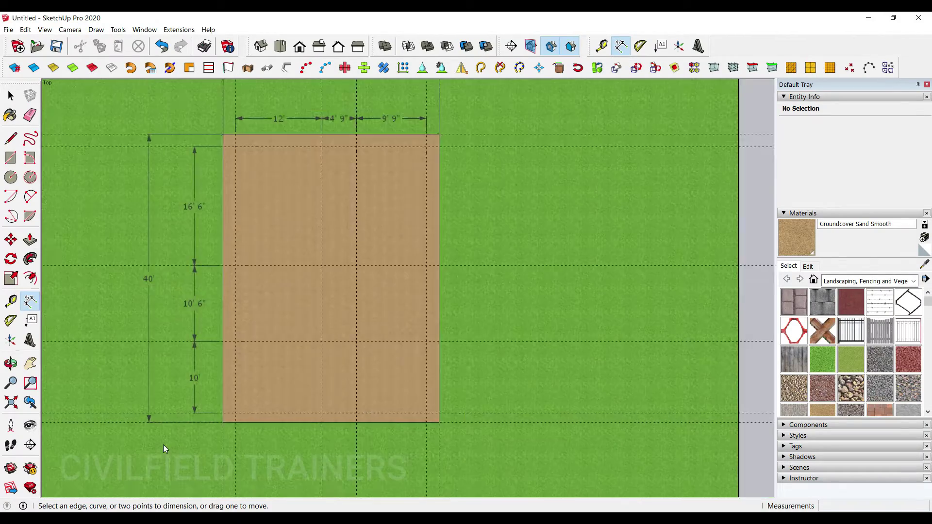
{"action": "scroll", "coordinate": [218, 196], "scroll_direction": "up", "scroll_amount": 3}
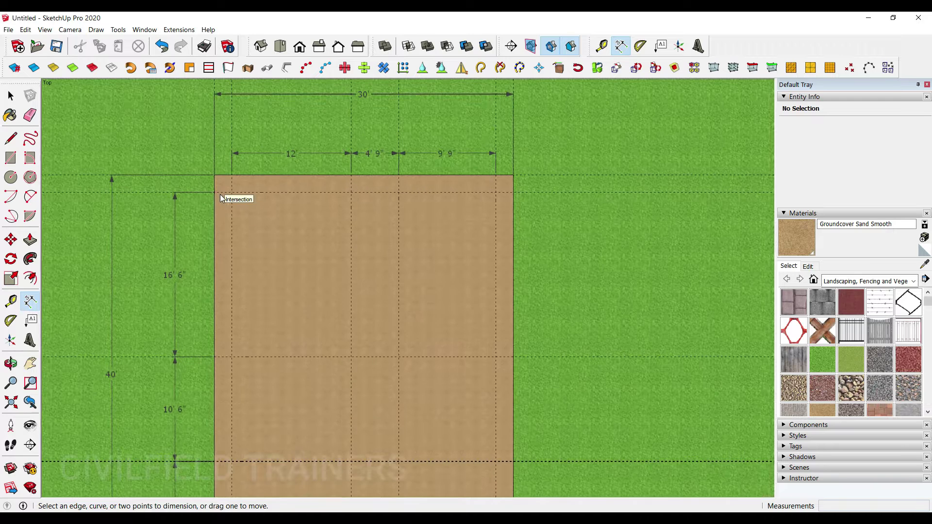
{"action": "key", "text": "alt+Tab"}
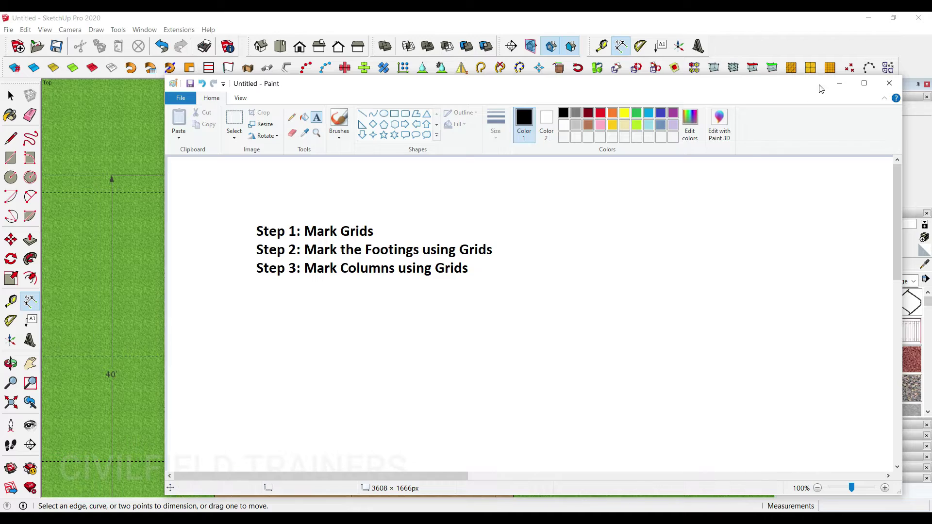
{"action": "left_click", "coordinate": [839, 84]}
{"action": "scroll", "coordinate": [217, 210], "scroll_direction": "up", "scroll_amount": 2}
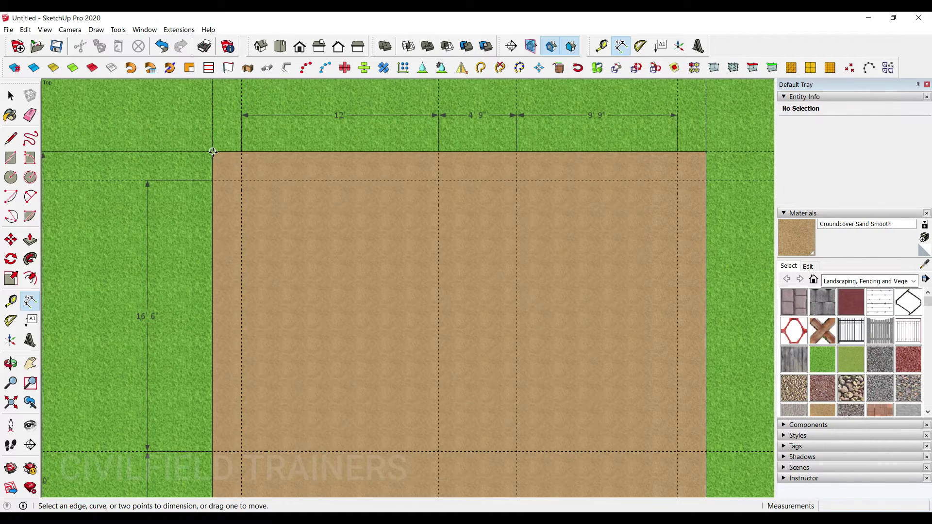
{"action": "left_click", "coordinate": [214, 153]}
{"action": "mouse_move", "coordinate": [363, 512]}
{"action": "left_click", "coordinate": [361, 468]}
{"action": "scroll", "coordinate": [119, 149], "scroll_direction": "up", "scroll_amount": 3}
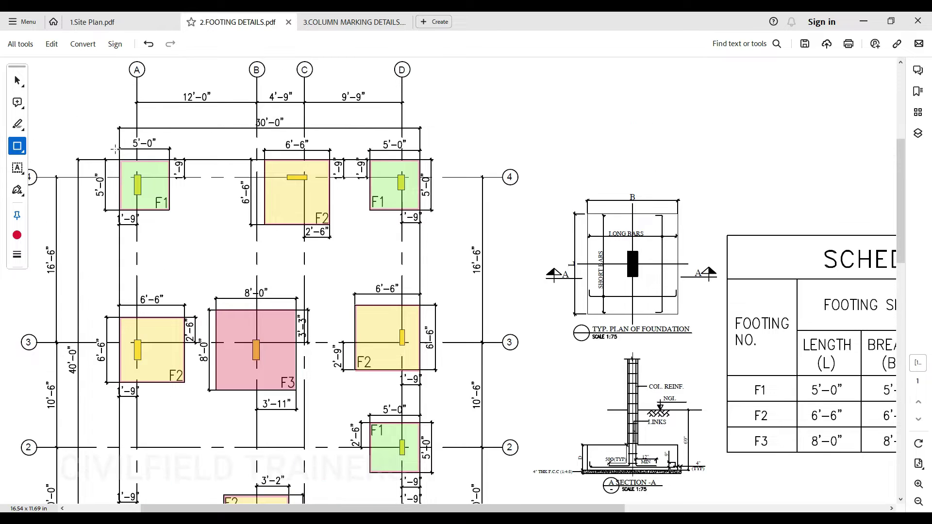
{"action": "scroll", "coordinate": [135, 156], "scroll_direction": "up", "scroll_amount": 3, "text": "ctrl"}
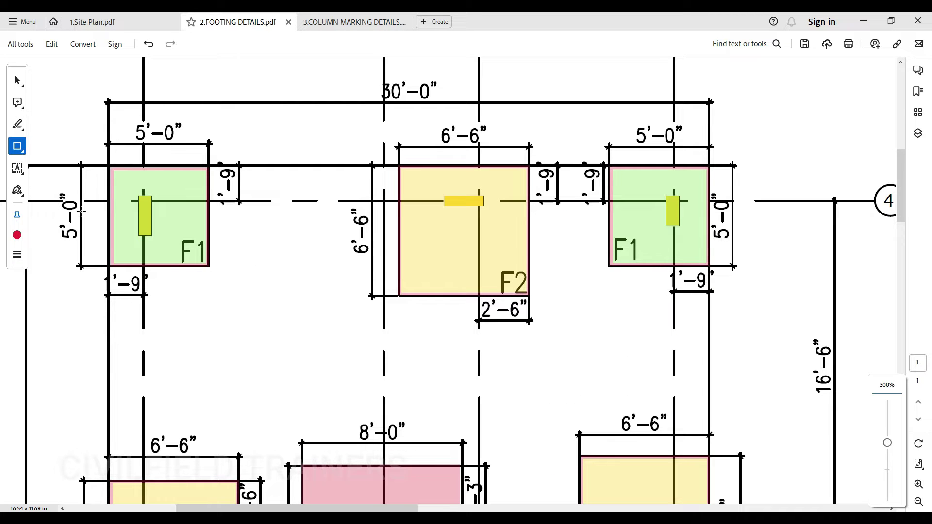
{"action": "key", "text": "alt+Tab"}
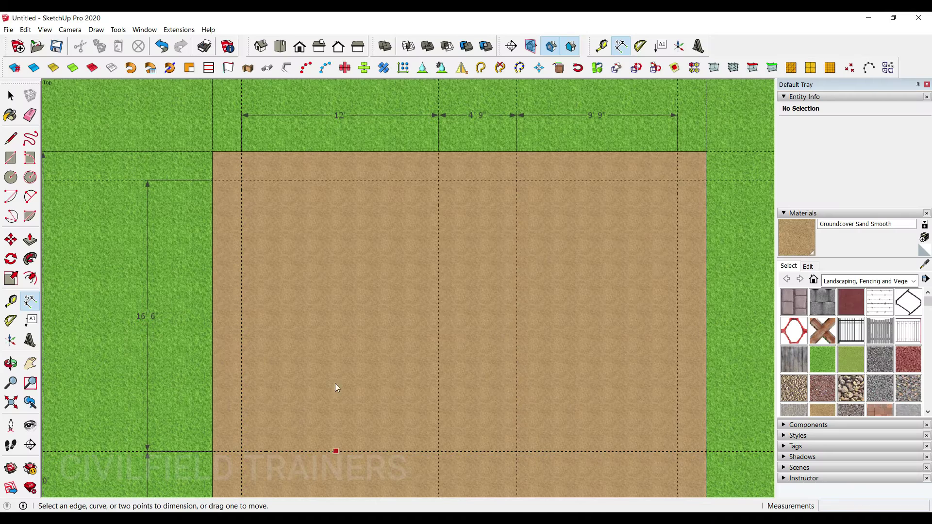
Draw a 5',5' footing rectangle from the plot's top-left corner.
{"action": "left_click", "coordinate": [11, 158]}
{"action": "scroll", "coordinate": [254, 163], "scroll_direction": "up", "scroll_amount": 1}
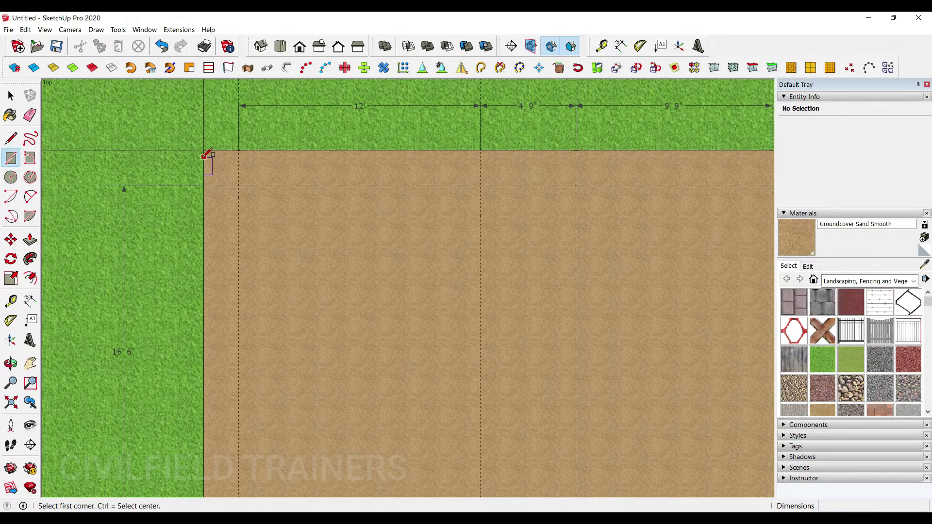
{"action": "left_click", "coordinate": [213, 152]}
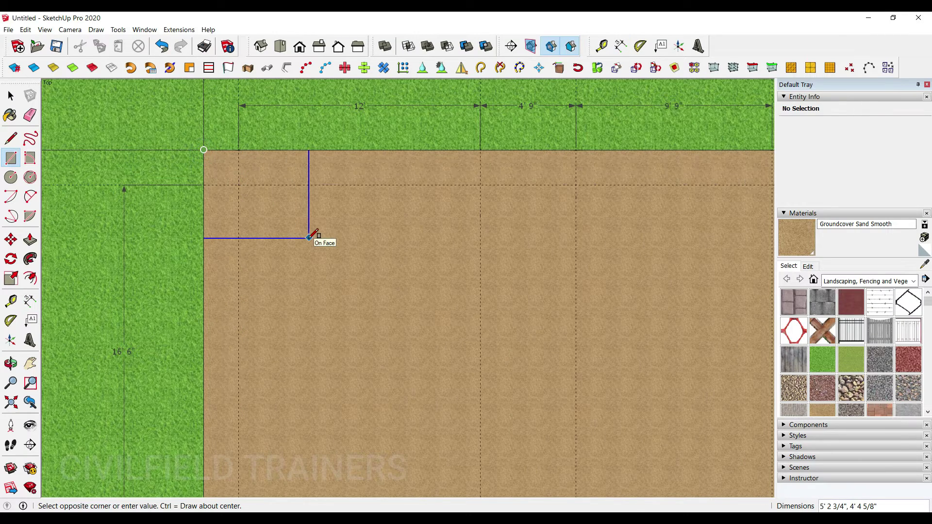
{"action": "type", "text": "5',5'"}
{"action": "key", "text": "Return"}
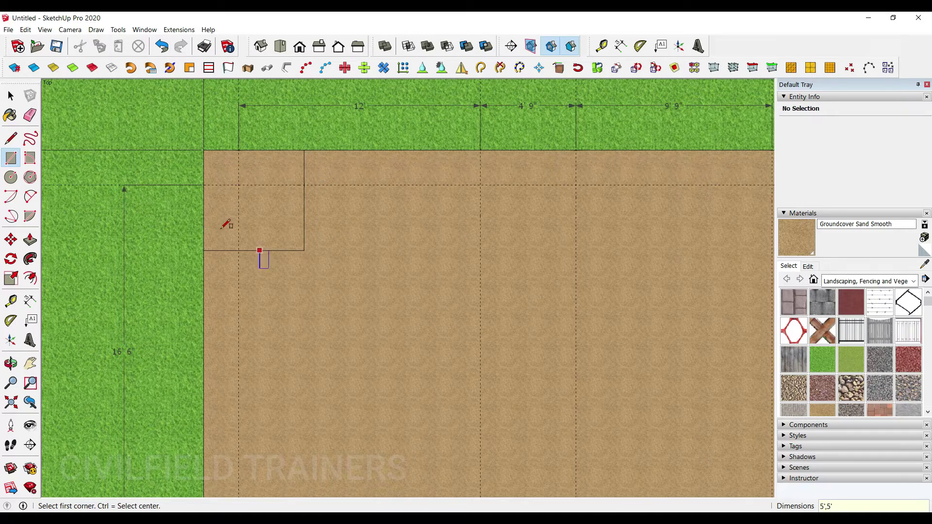
{"action": "scroll", "coordinate": [194, 214], "scroll_direction": "down", "scroll_amount": 3}
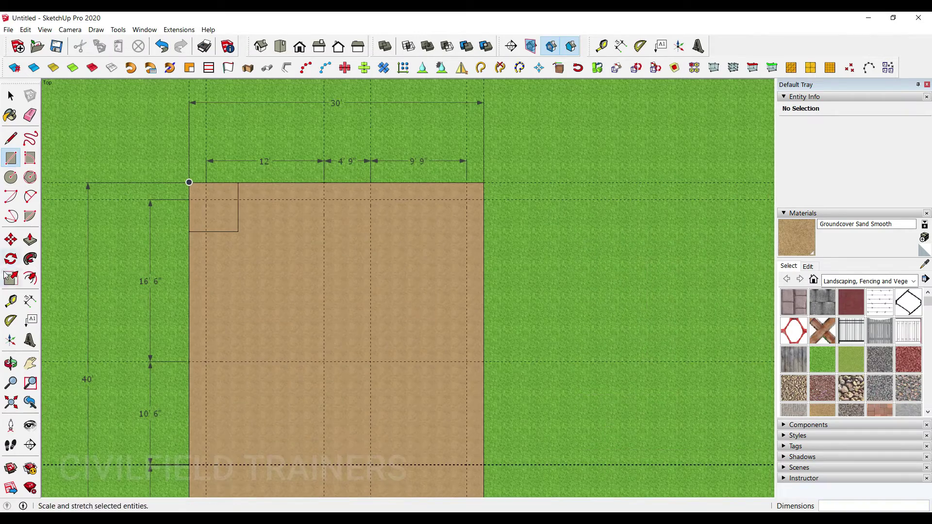
Dimension the top-left footing with 5' vertical and 5' horizontal dimensions.
{"action": "left_click", "coordinate": [30, 302]}
{"action": "scroll", "coordinate": [228, 170], "scroll_direction": "up", "scroll_amount": 5}
{"action": "left_click", "coordinate": [247, 185]}
{"action": "left_click", "coordinate": [246, 318]}
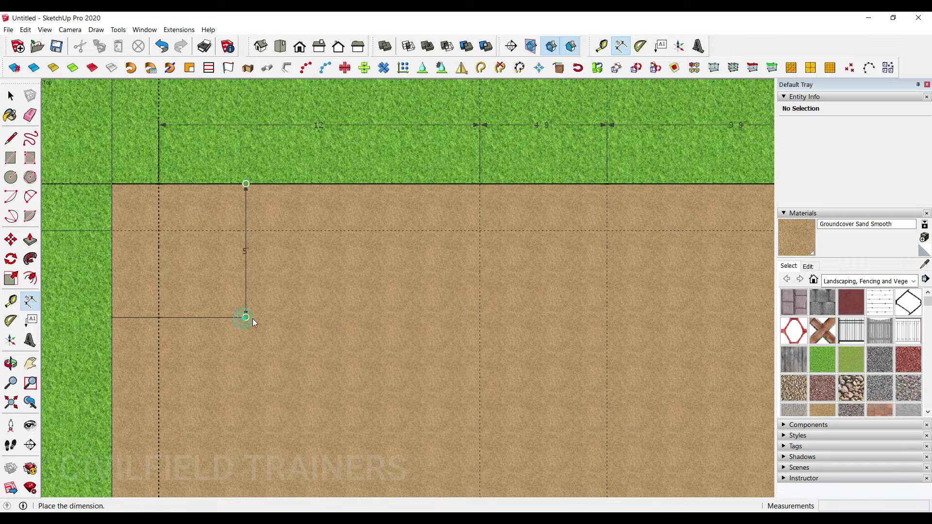
{"action": "left_click", "coordinate": [262, 319]}
{"action": "left_click", "coordinate": [246, 318]}
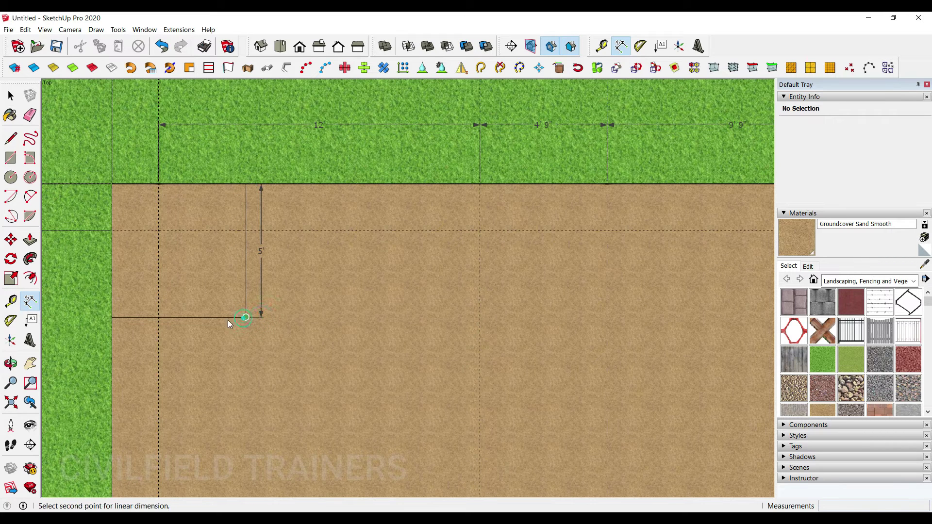
{"action": "left_click", "coordinate": [111, 319]}
{"action": "left_click", "coordinate": [115, 343]}
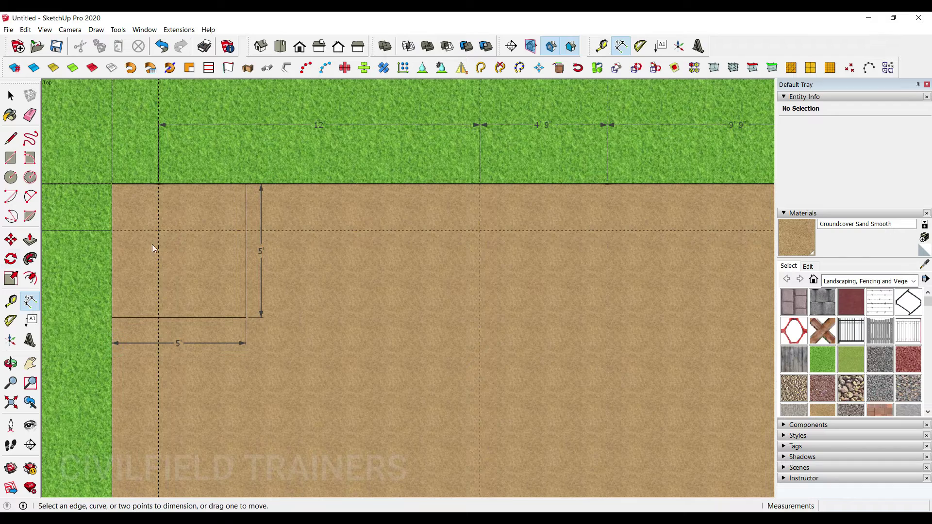
{"action": "scroll", "coordinate": [70, 236], "scroll_direction": "down", "scroll_amount": 3}
Draw a 5' footing rectangle from the plot's top-right corner.
{"action": "left_click", "coordinate": [10, 158]}
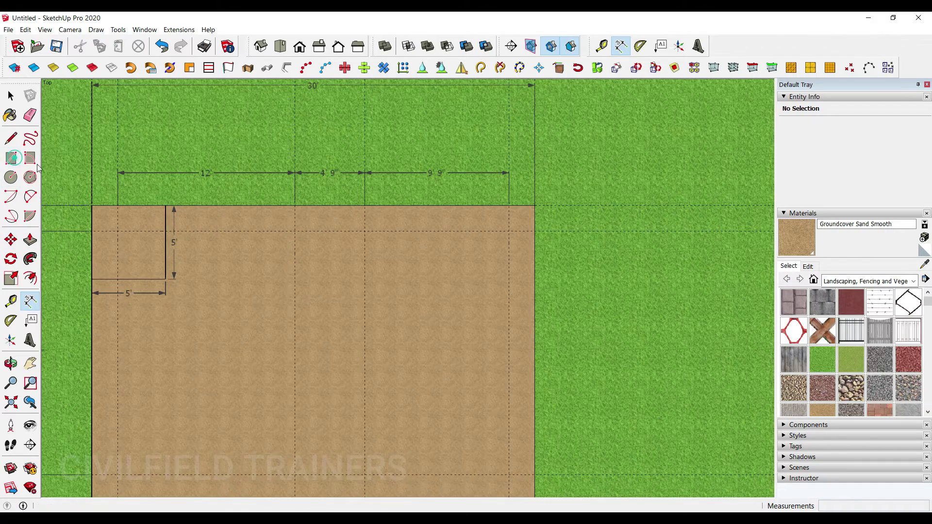
{"action": "scroll", "coordinate": [525, 240], "scroll_direction": "up", "scroll_amount": 1}
{"action": "left_click", "coordinate": [537, 197]}
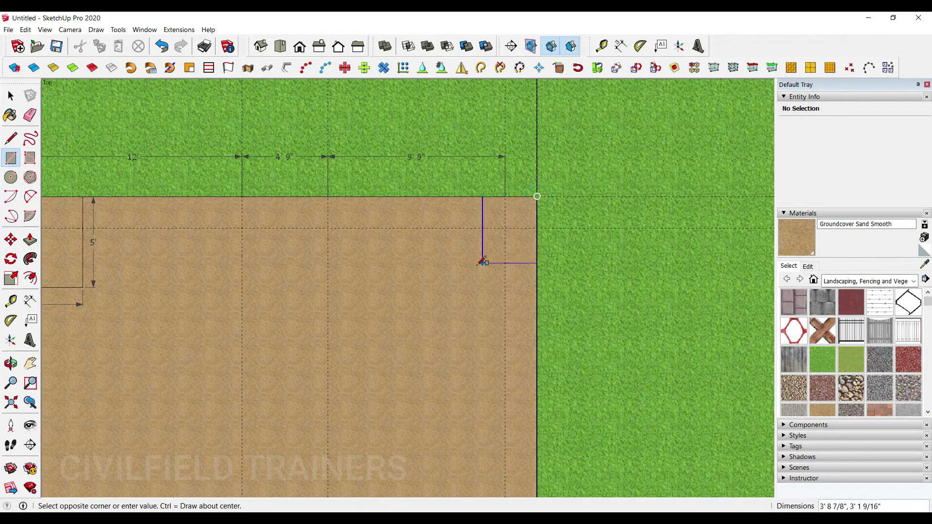
{"action": "type", "text": "5',5"}
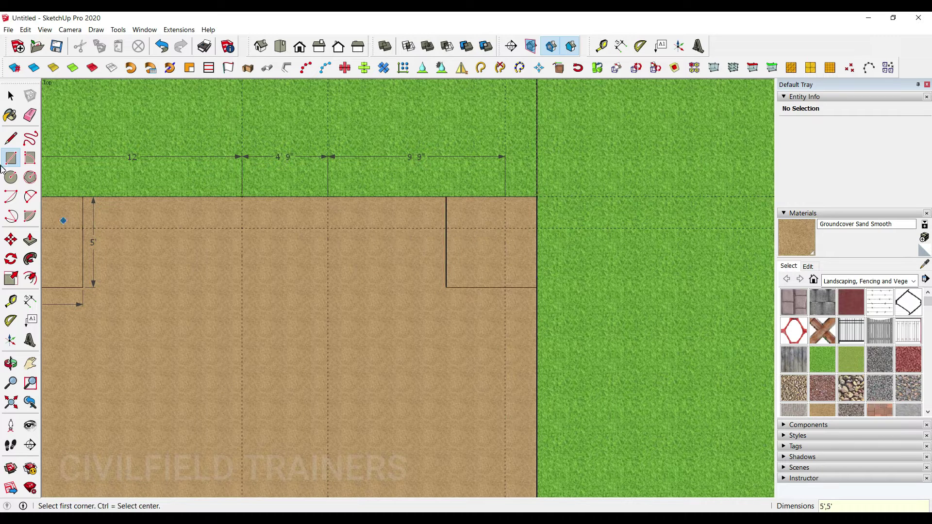
Dimension the top-right footing with 5' vertical and 5' horizontal dimensions.
{"action": "left_click", "coordinate": [30, 301]}
{"action": "left_click", "coordinate": [446, 197]}
{"action": "left_click", "coordinate": [446, 287]}
{"action": "left_click", "coordinate": [437, 288]}
{"action": "left_click", "coordinate": [446, 287]}
{"action": "left_click", "coordinate": [537, 288]}
{"action": "left_click", "coordinate": [529, 311]}
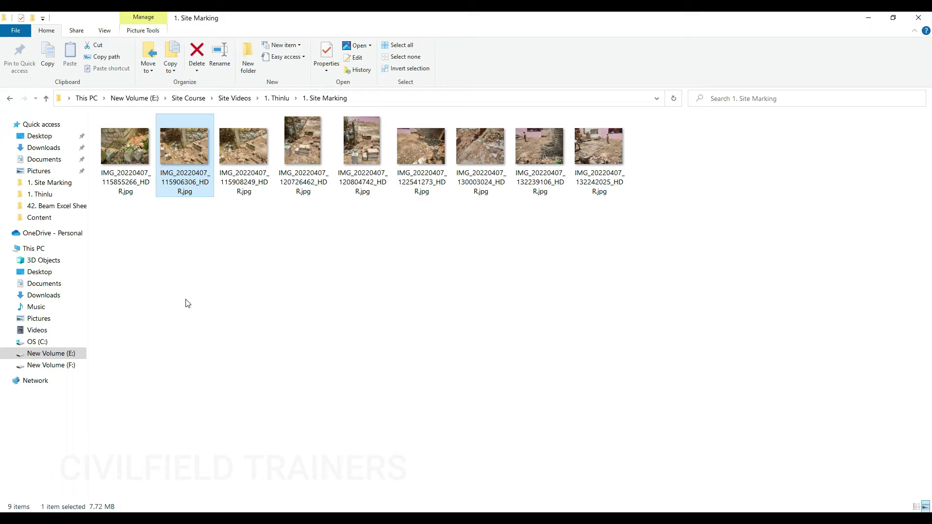
Go up to the 1. Thinlu folder and play 3. Footing Marking.mp4.
{"action": "left_click", "coordinate": [46, 98]}
{"action": "double_click", "coordinate": [196, 250]}
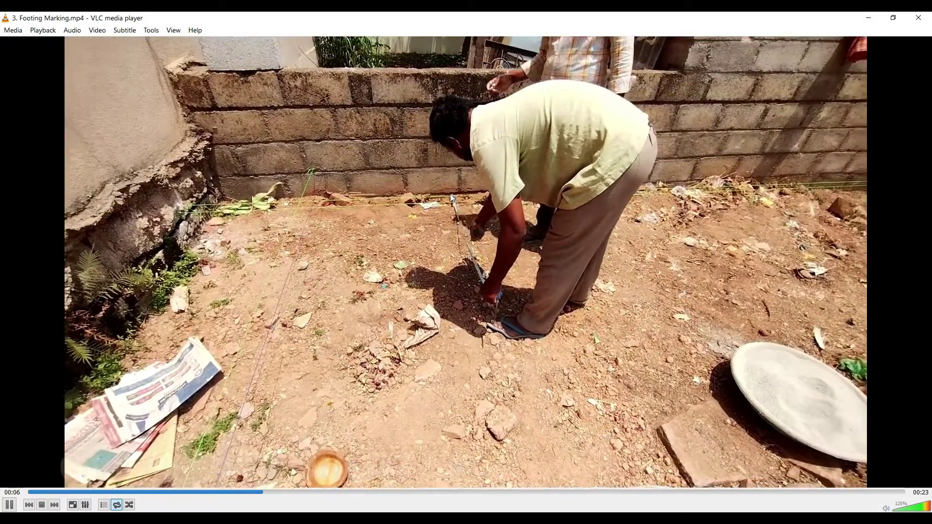
Lower VLC's volume to 11%, watch the footing marking clip, then close VLC.
{"action": "left_click_drag", "start_coordinate": [916, 511], "coordinate": [898, 508]}
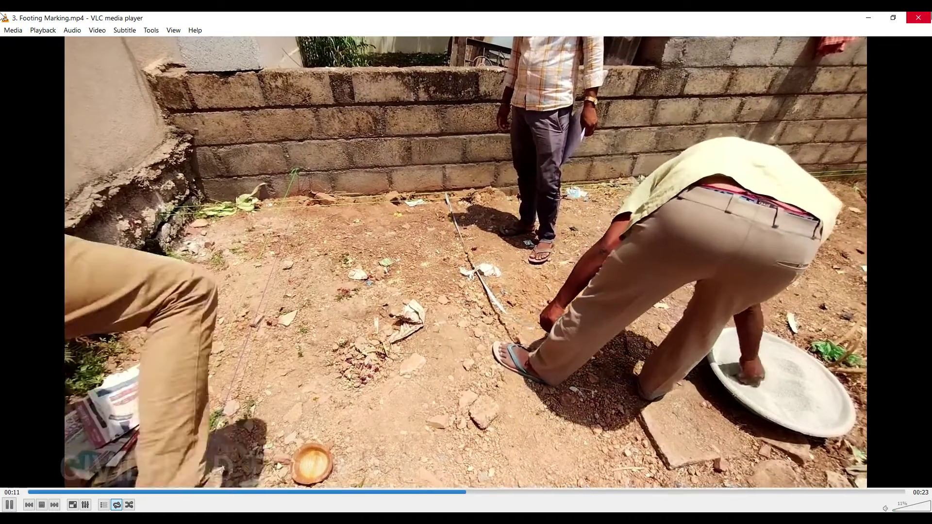
{"action": "left_click", "coordinate": [918, 17]}
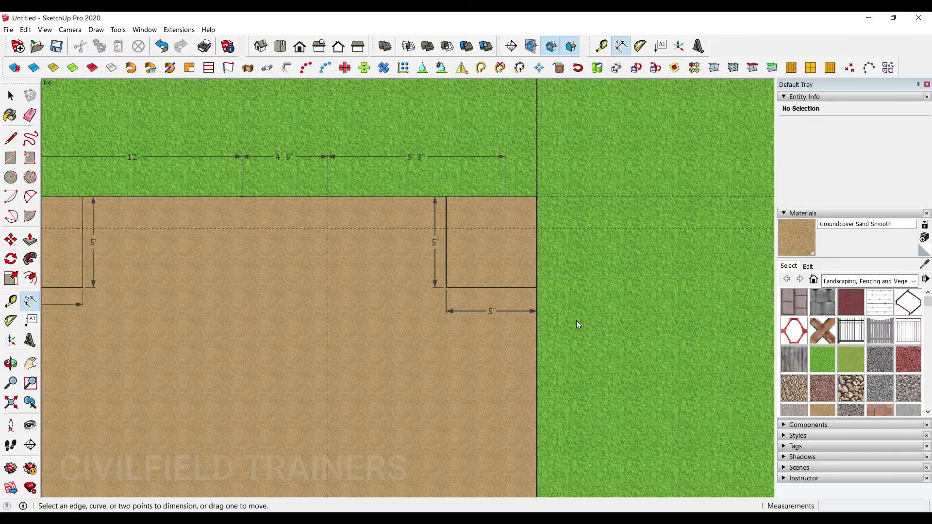
{"action": "scroll", "coordinate": [576, 320], "scroll_direction": "down", "scroll_amount": 2}
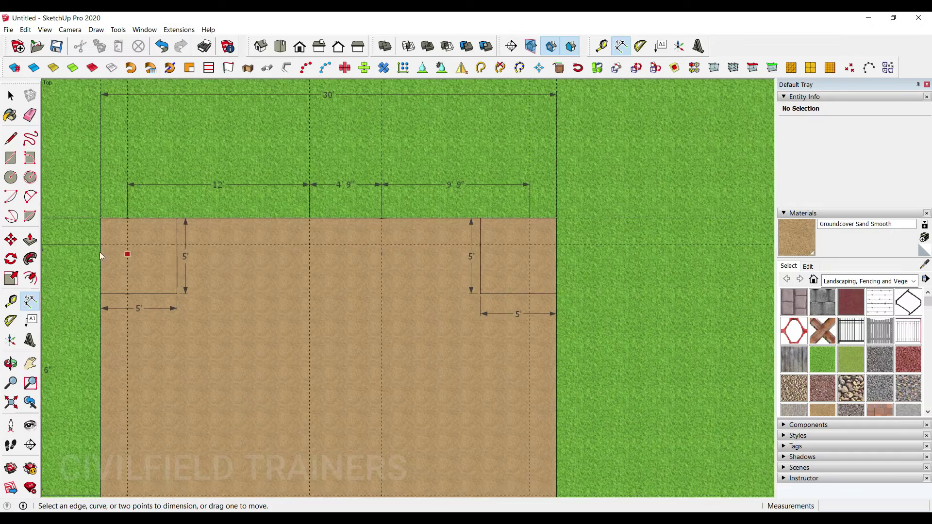